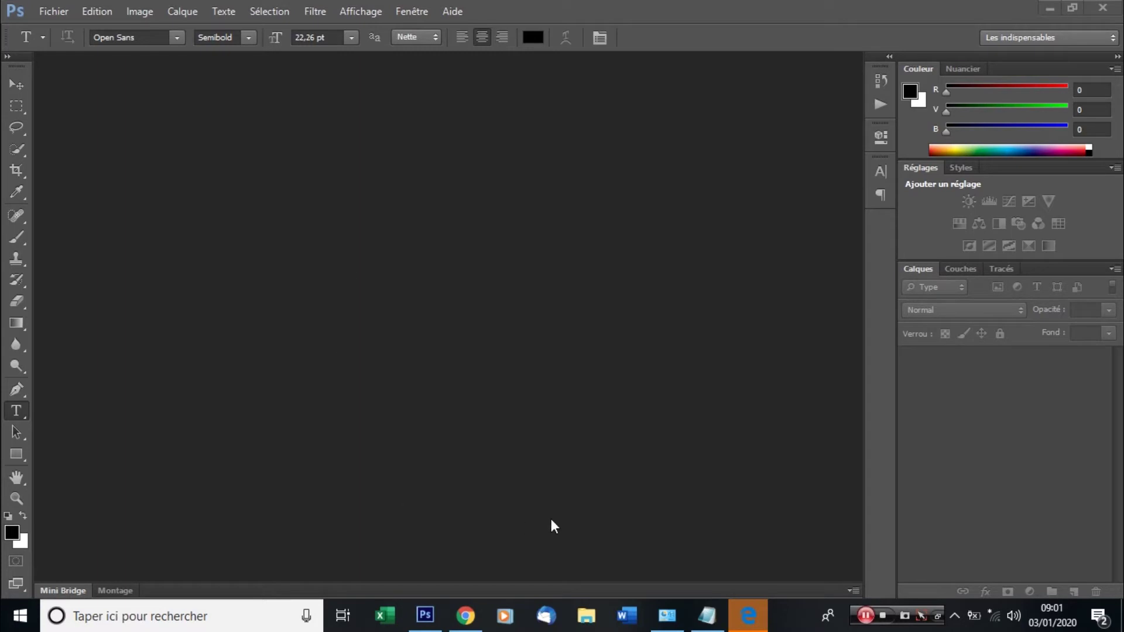
In File Explorer, browse to the t1 folder inside Shooting DAY on the D: drive.
click(590, 605)
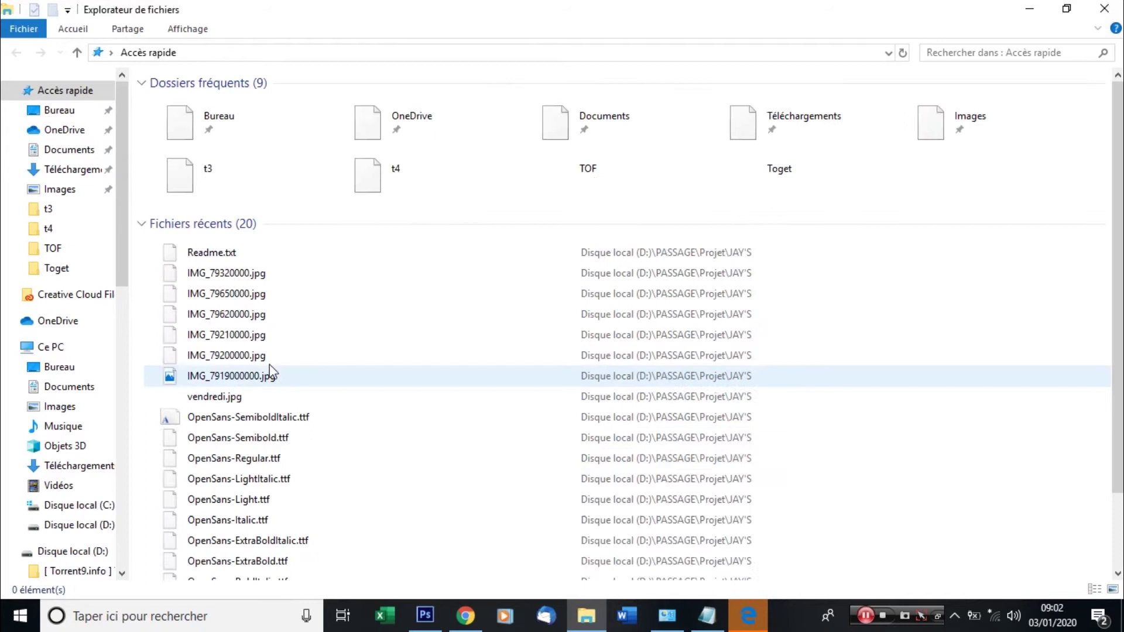
scroll(100, 434, down, 2)
scroll(84, 479, down, 2)
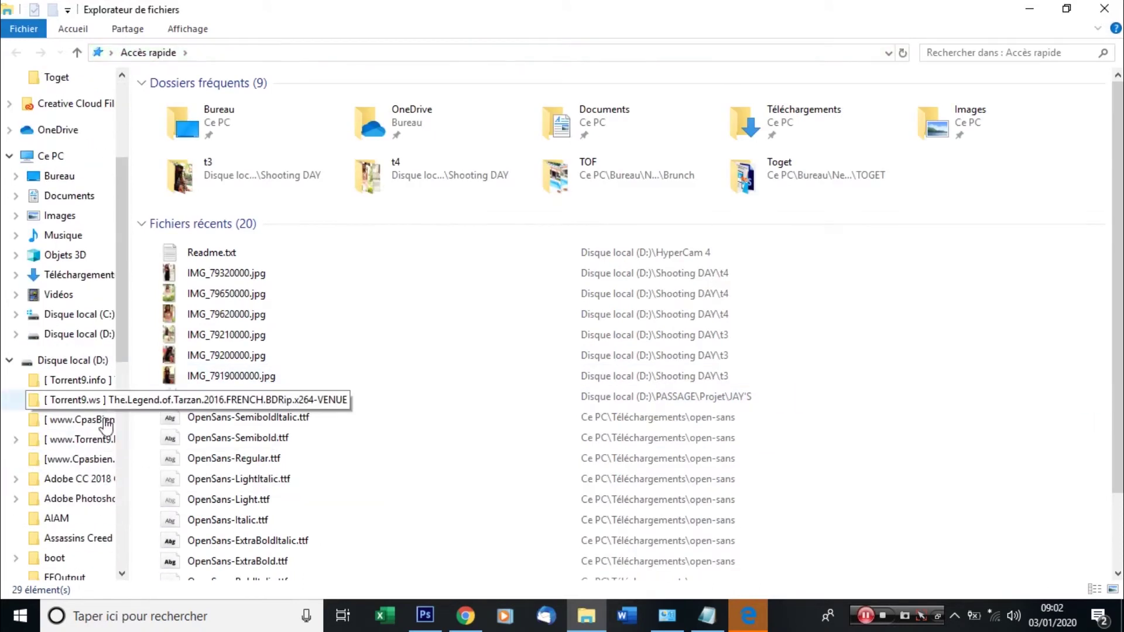
scroll(99, 428, down, 2)
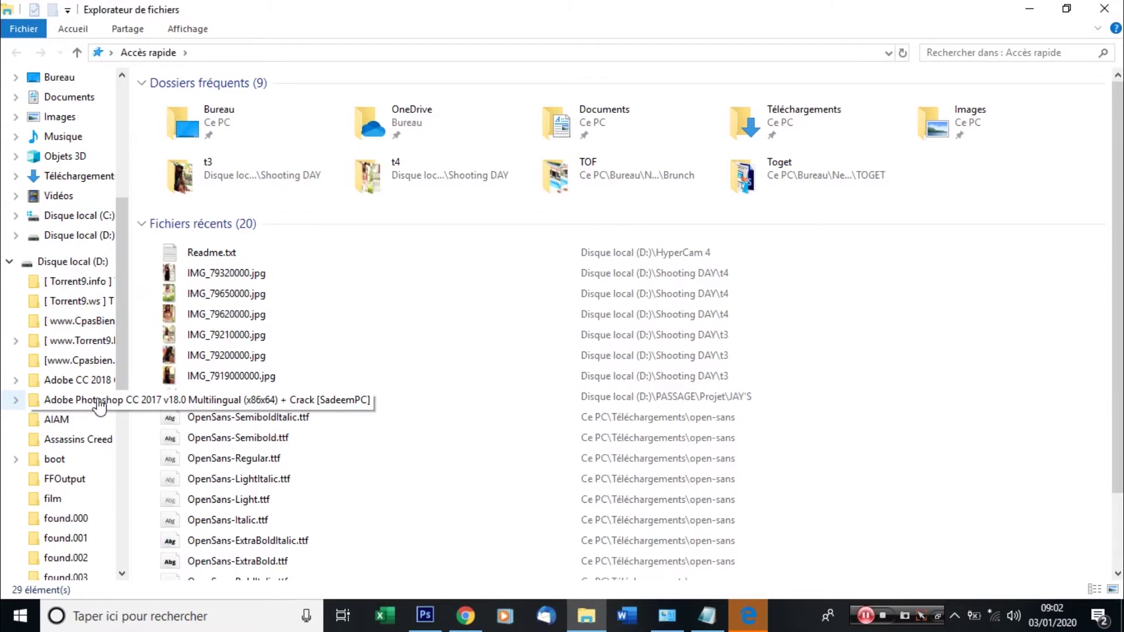
scroll(98, 404, down, 1)
scroll(94, 402, down, 2)
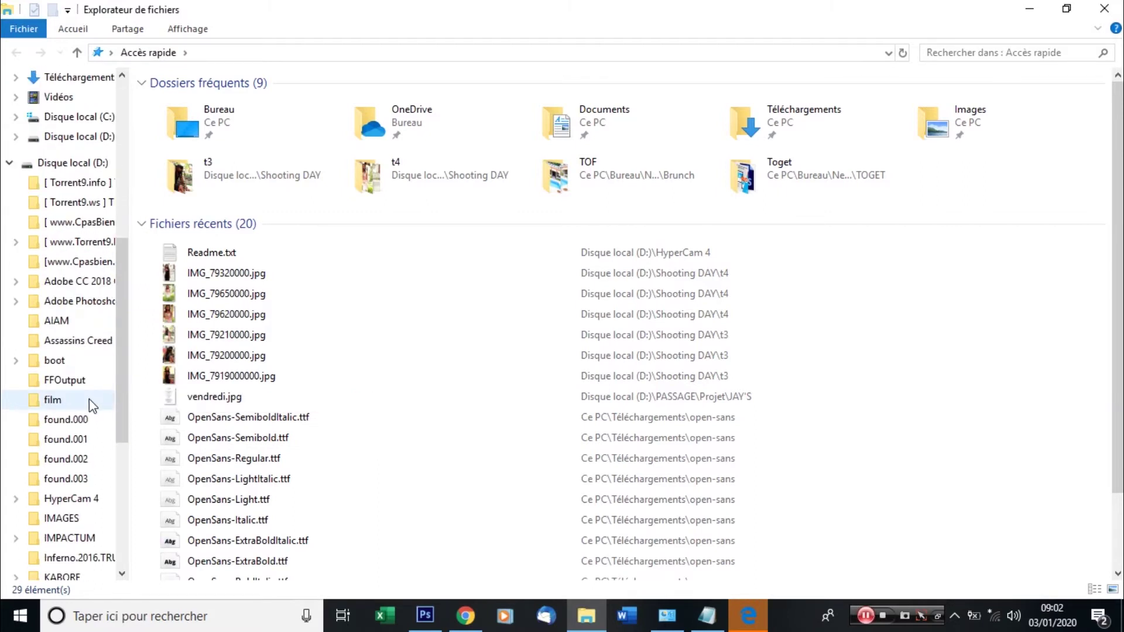
scroll(85, 377, down, 2)
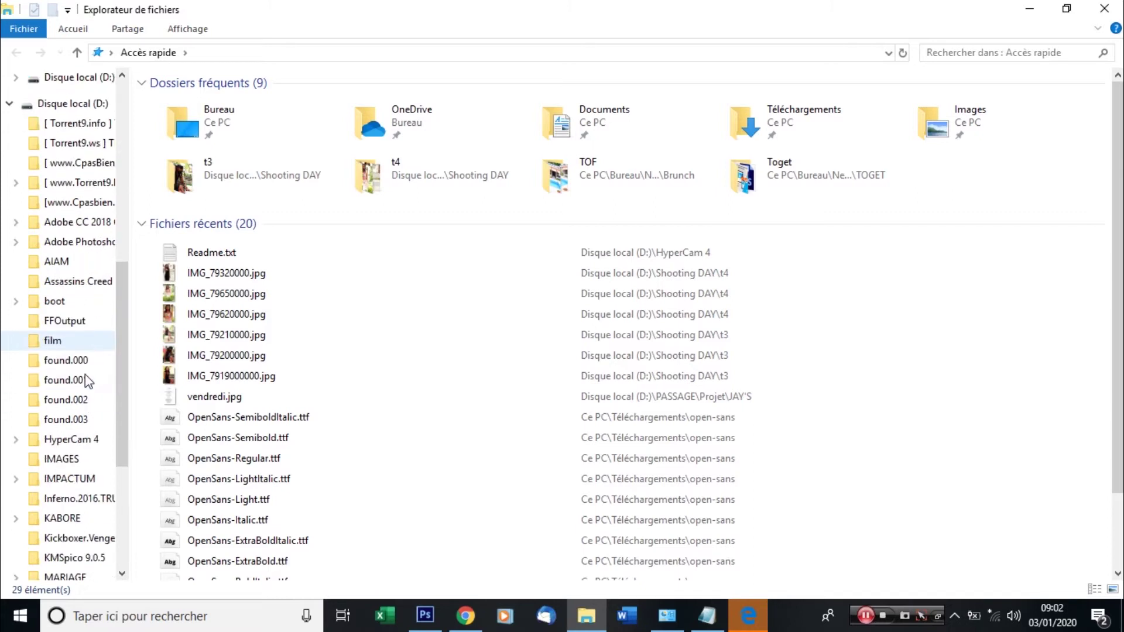
scroll(86, 375, down, 1)
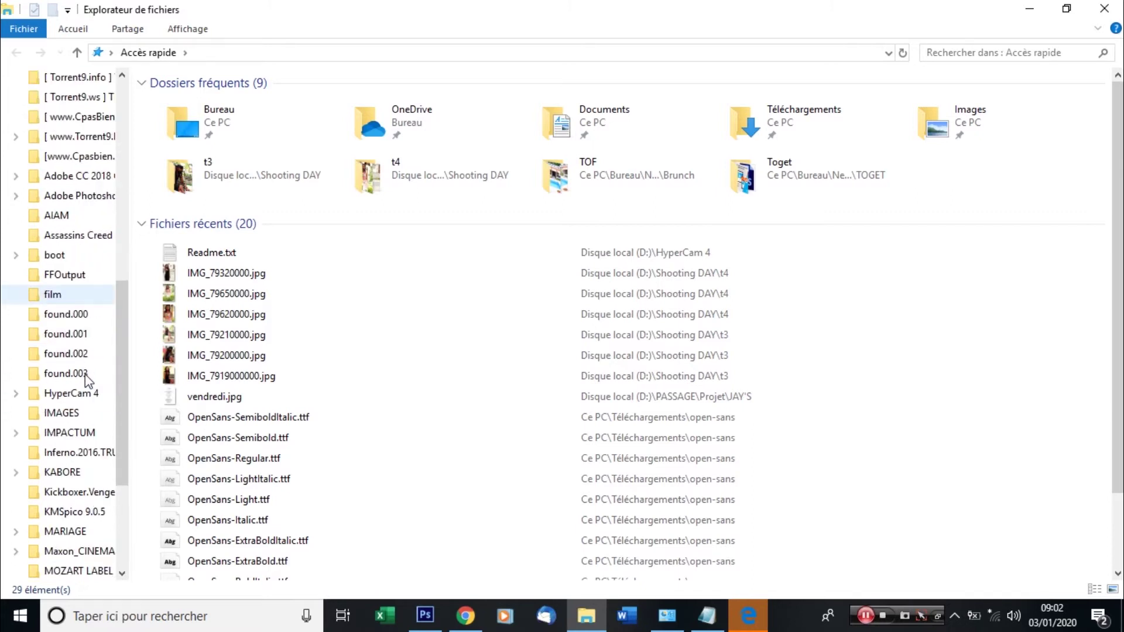
scroll(87, 380, down, 1)
scroll(59, 486, down, 1)
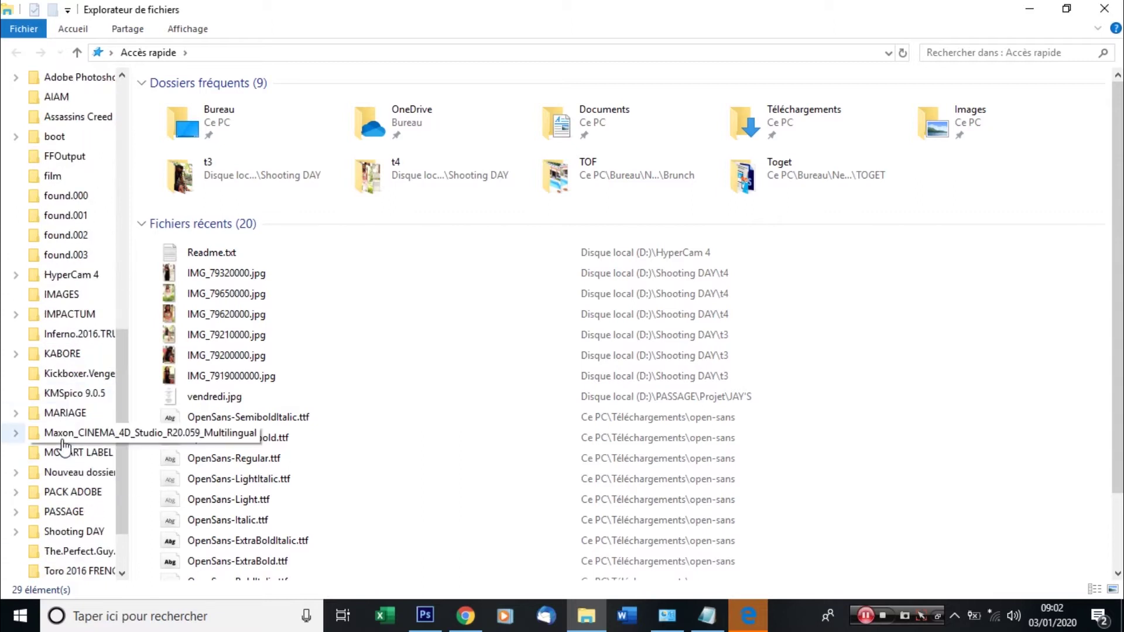
scroll(67, 481, down, 1)
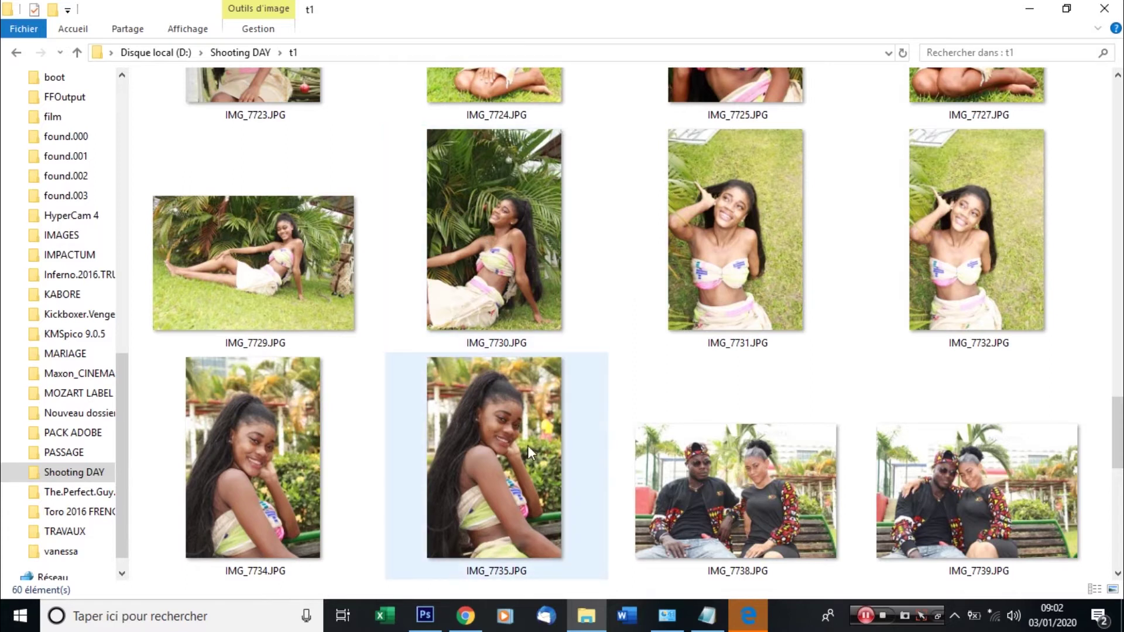
Open the photos IMG_7730.JPG and IMG_7735.JPG together in Photoshop.
click(498, 288)
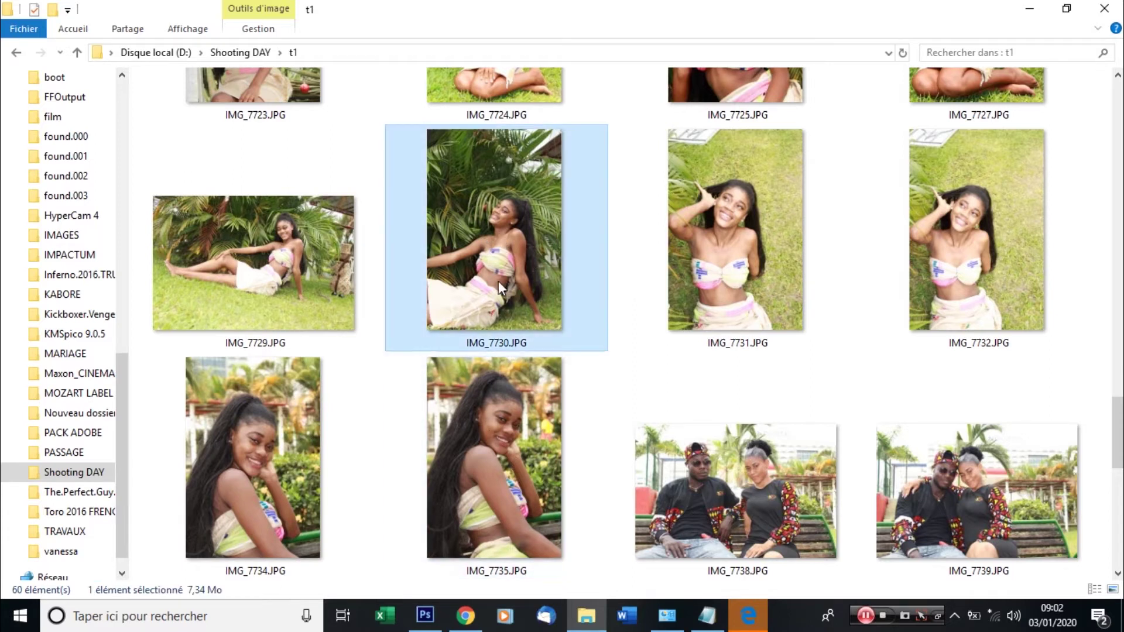
ctrl+click(486, 480)
drag(497, 276, 396, 276)
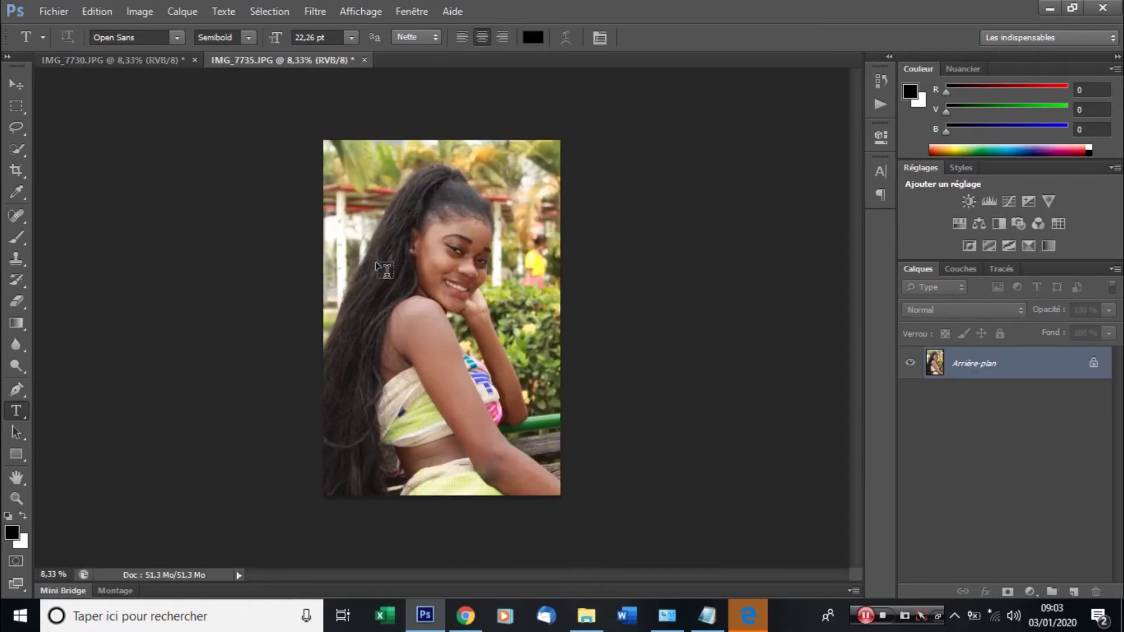
Add a Levels (Niveaux) adjustment layer to IMG_7730.JPG with black input level 12 and midtones 0,78.
click(133, 55)
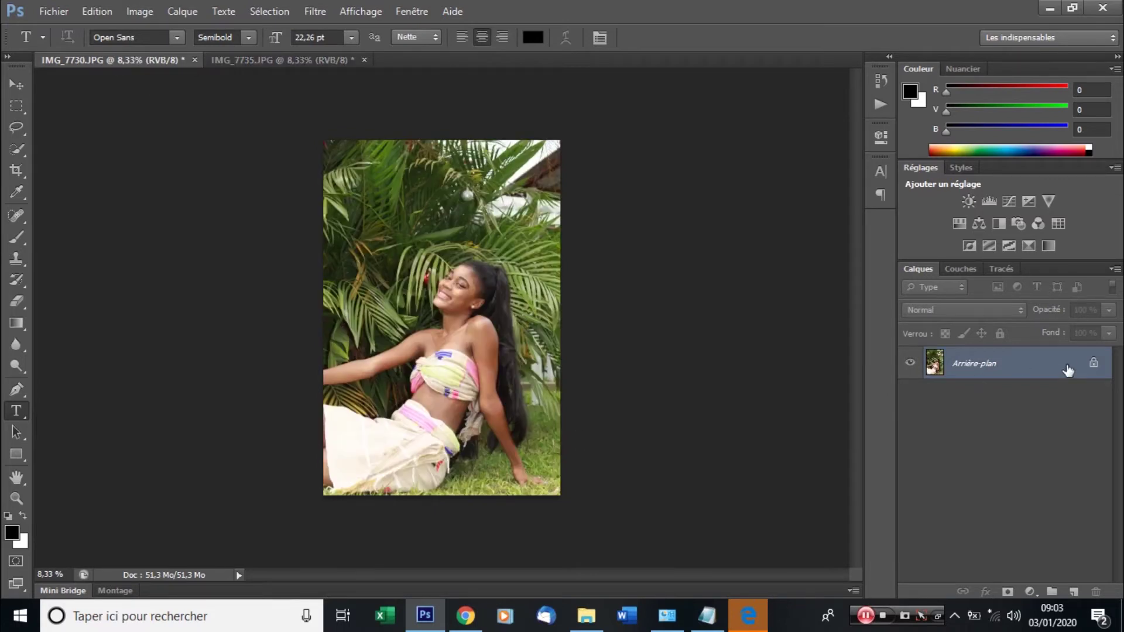
scroll(476, 259, up, 4)
scroll(475, 258, up, 8)
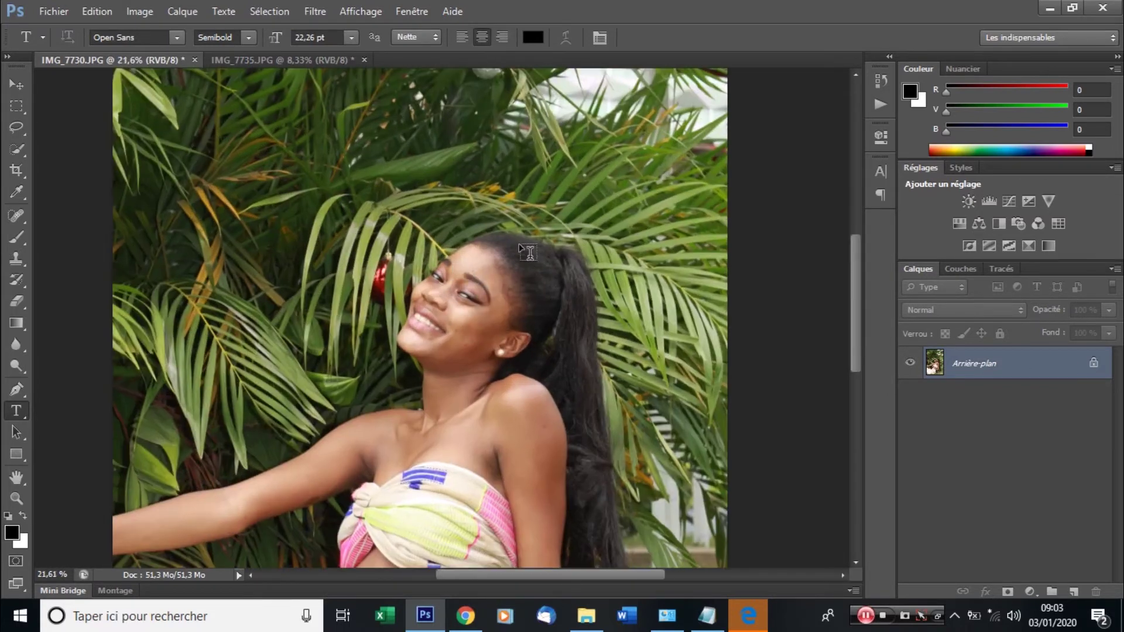
scroll(491, 249, down, 8)
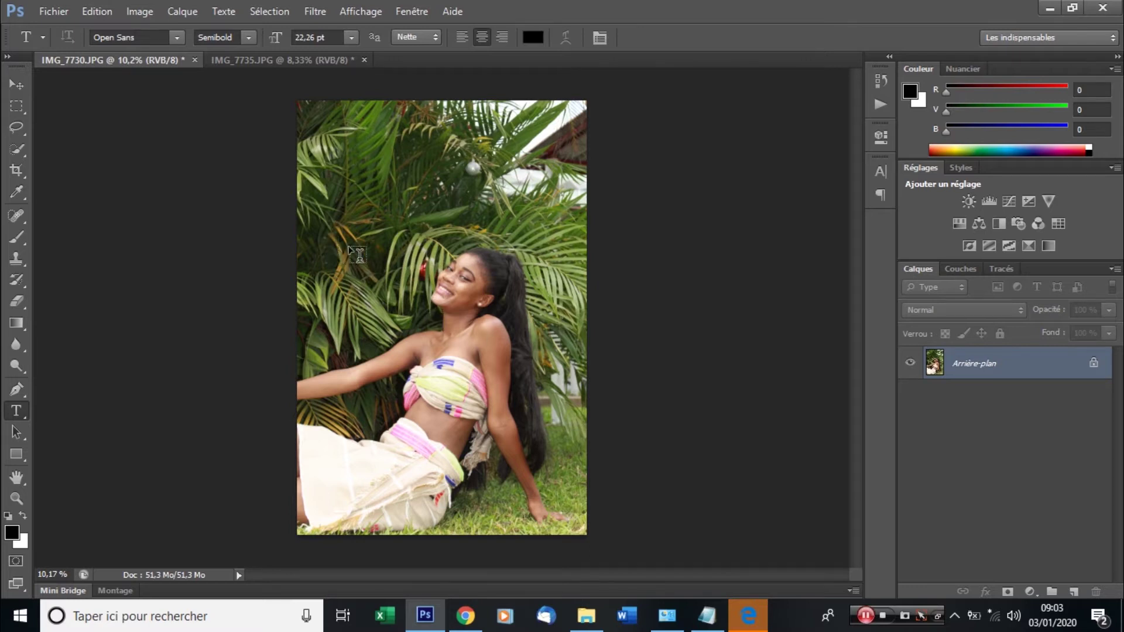
scroll(479, 241, up, 1)
scroll(491, 202, down, 2)
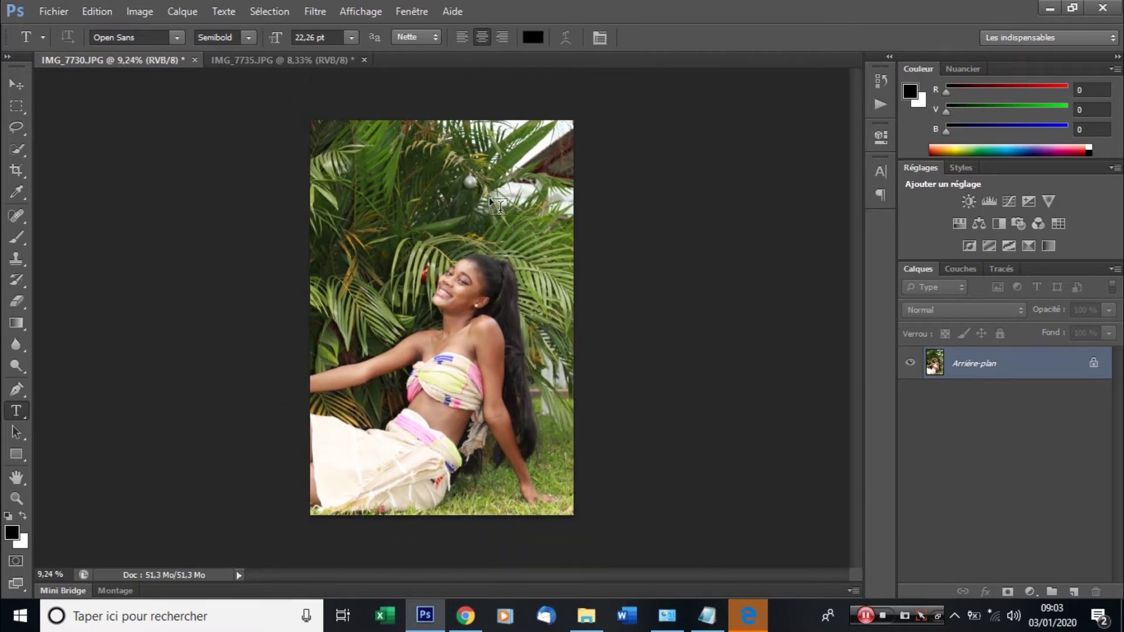
scroll(449, 293, up, 1)
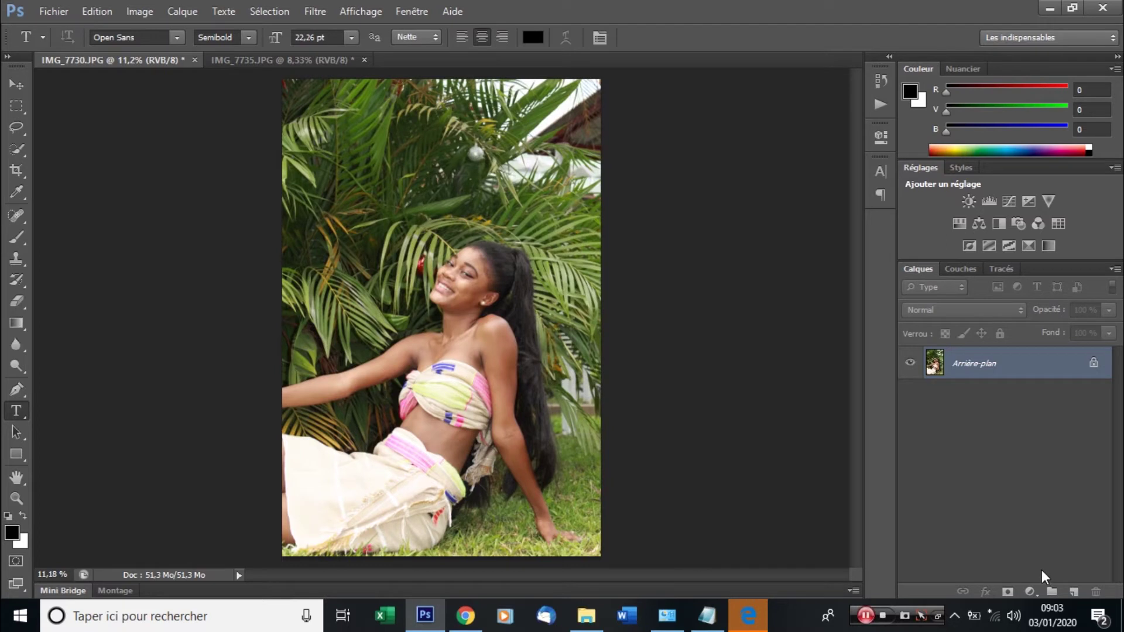
click(1030, 592)
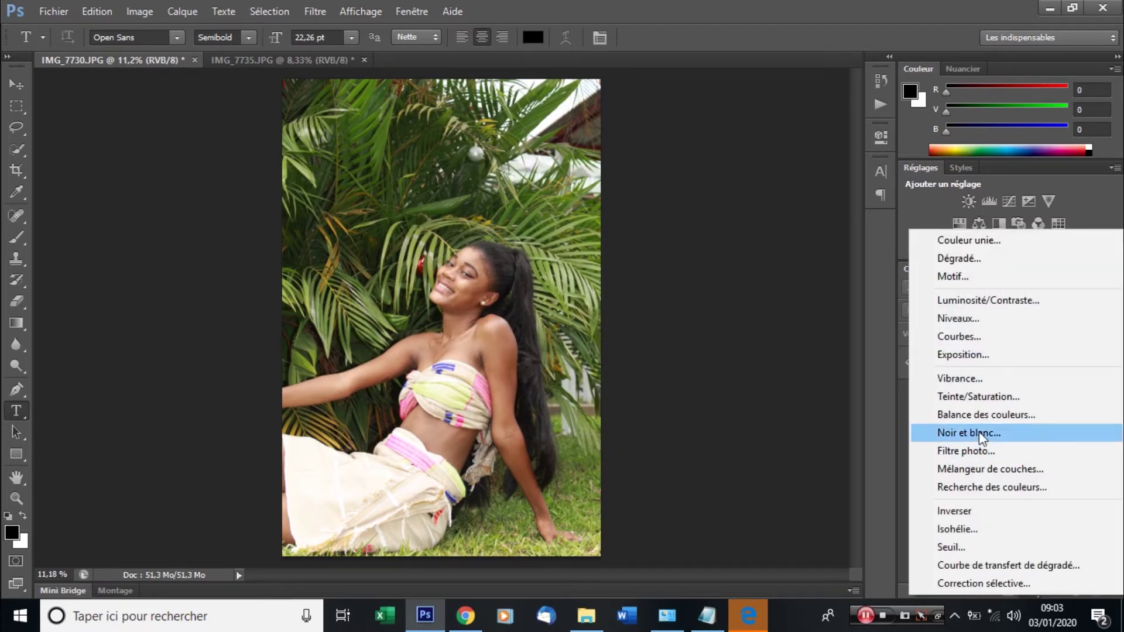
click(990, 323)
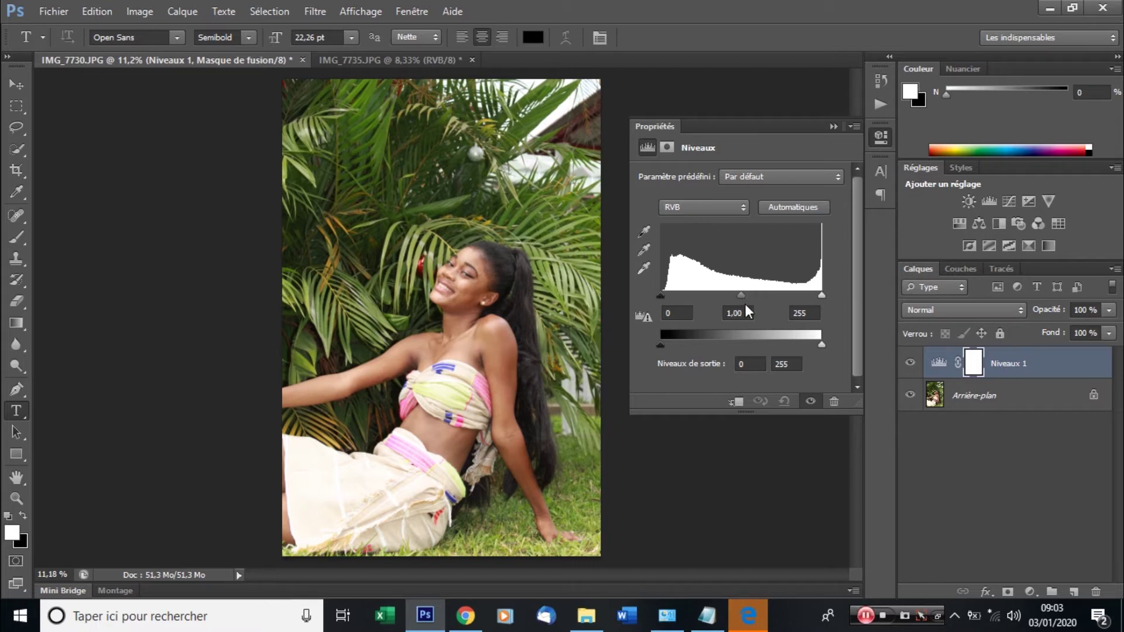
mouse_move(740, 299)
mouse_down()
mouse_move(720, 301)
mouse_move(743, 294)
mouse_up()
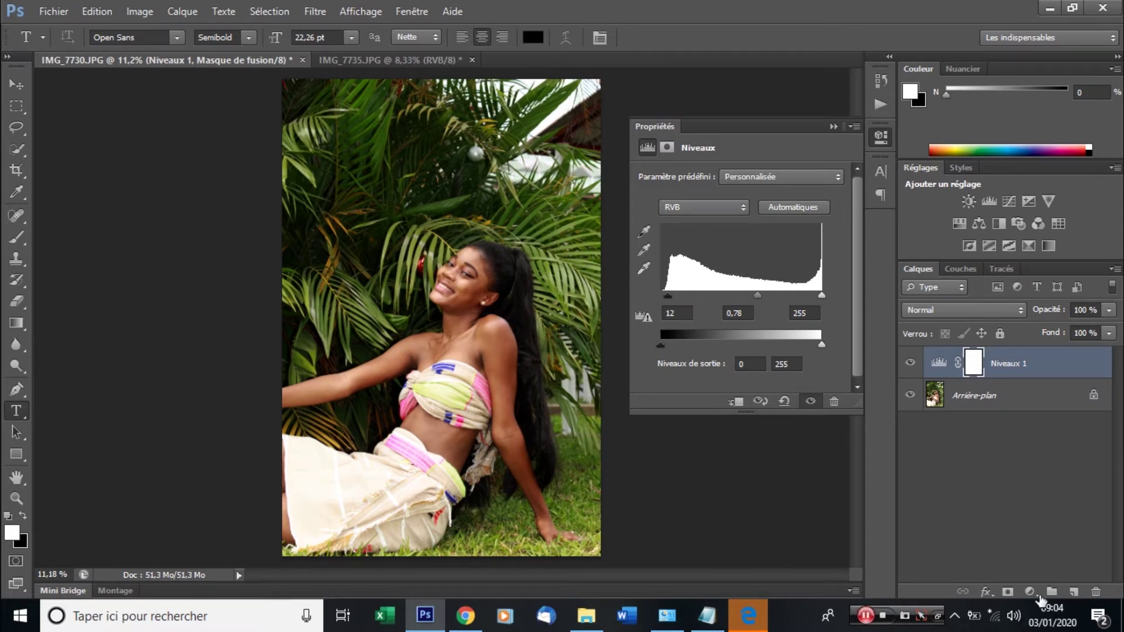
Add a Selective Color (Correction sélective) adjustment layer and choose Gris as the color range to correct.
click(1031, 592)
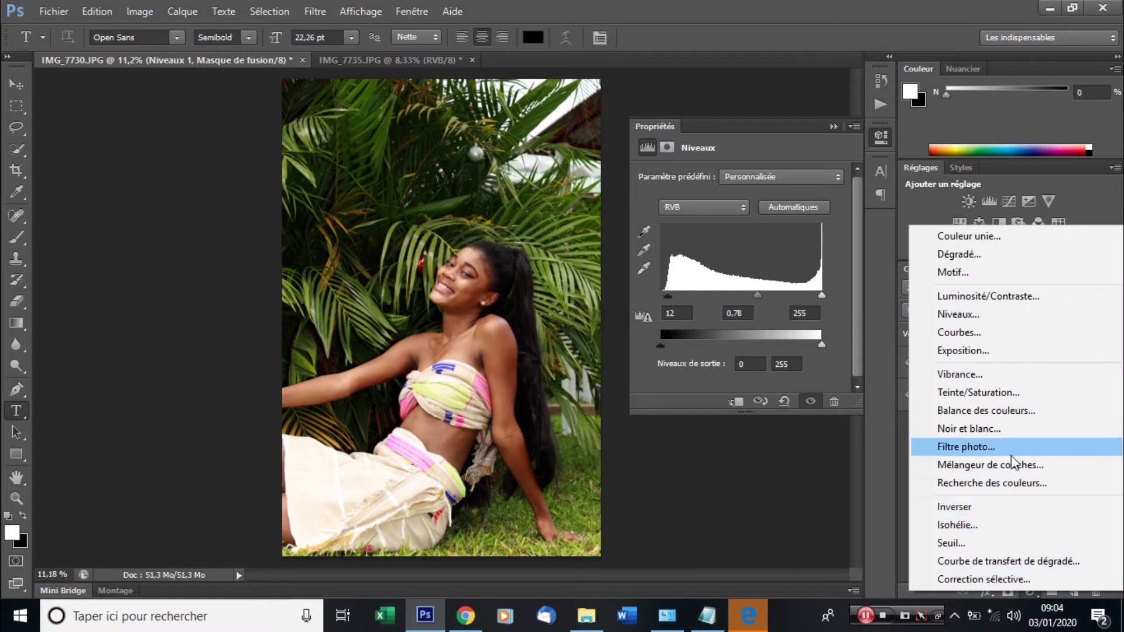
click(1001, 581)
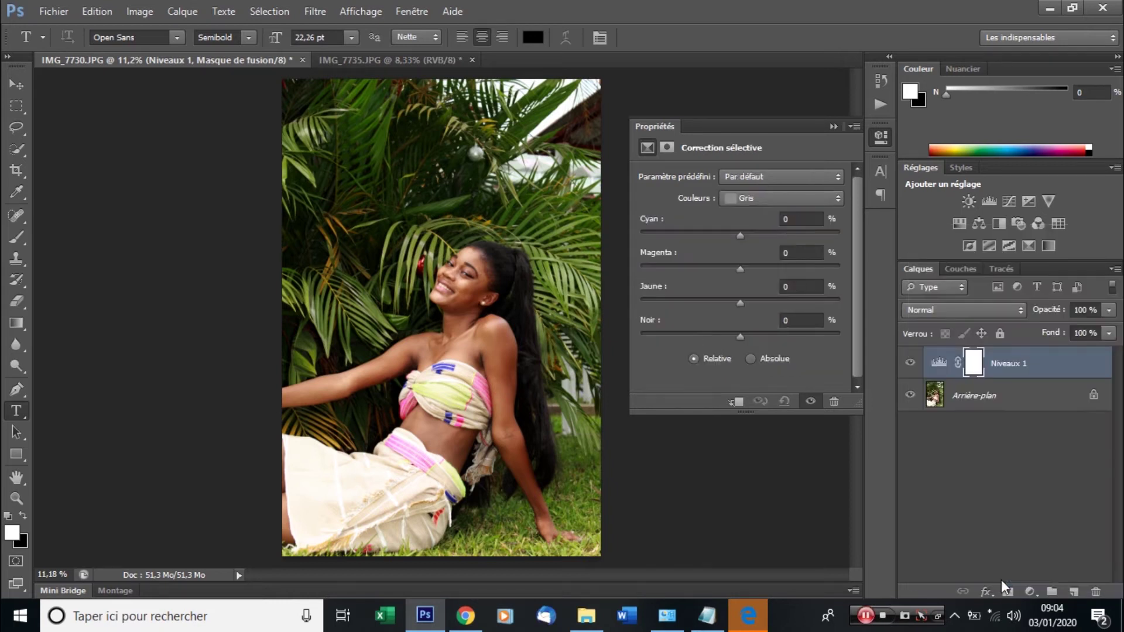
click(778, 199)
click(754, 310)
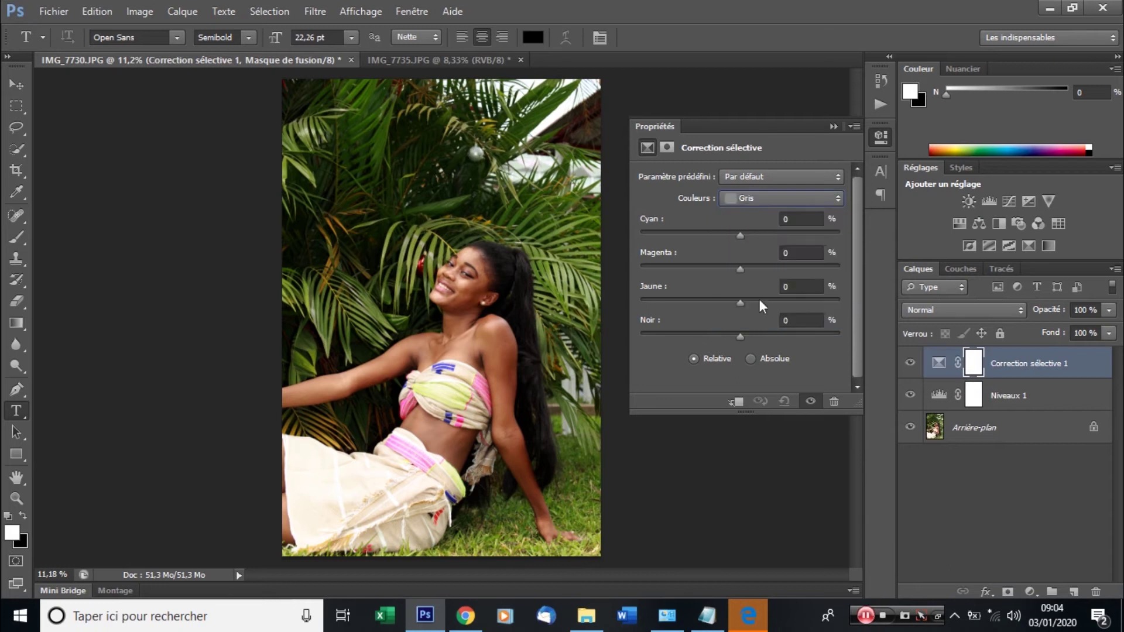
click(798, 199)
click(776, 216)
click(768, 199)
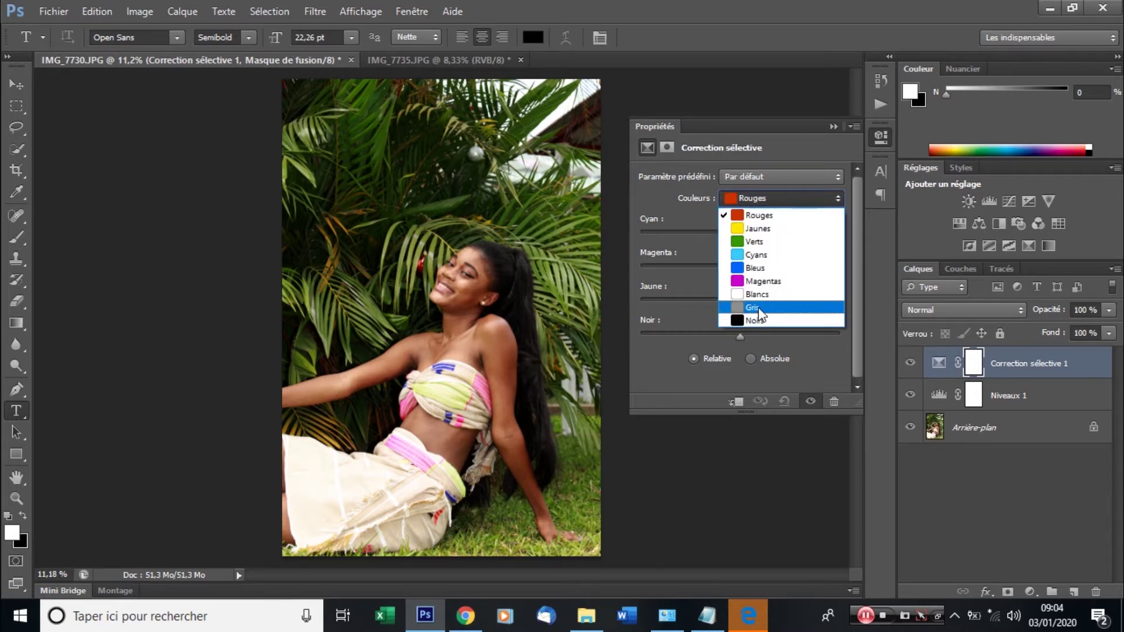
click(758, 308)
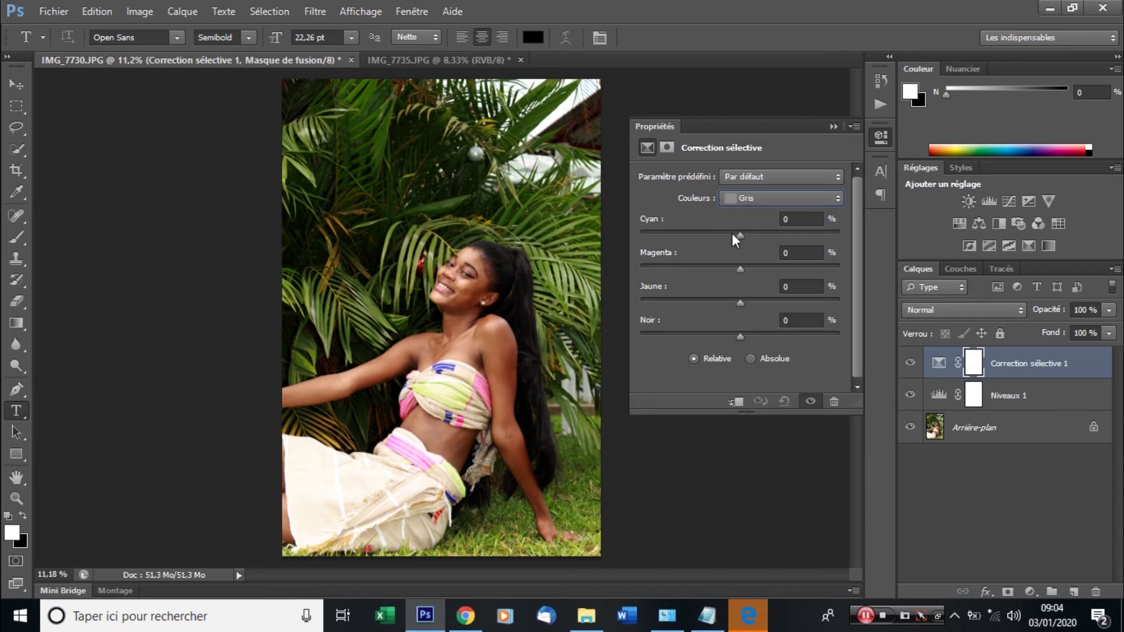
Set the Gris range to Cyan +50, Magenta +50, Jaune +54 and Noir -25 %, and collapse the adjustment's properties.
drag(741, 231, 791, 235)
drag(741, 269, 796, 273)
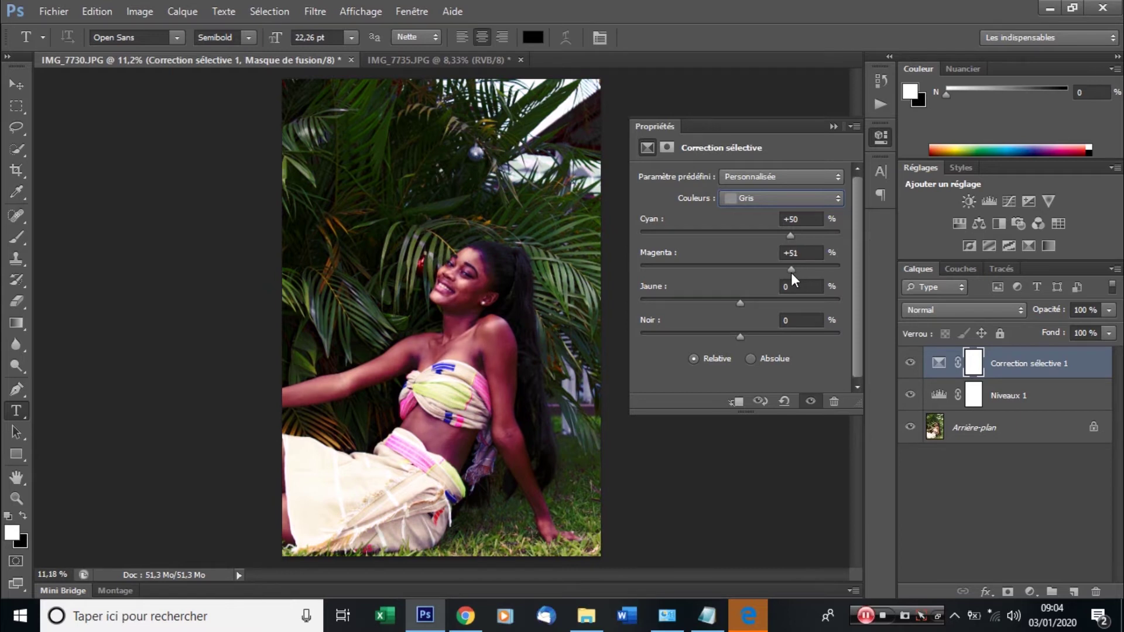
drag(740, 304, 750, 306)
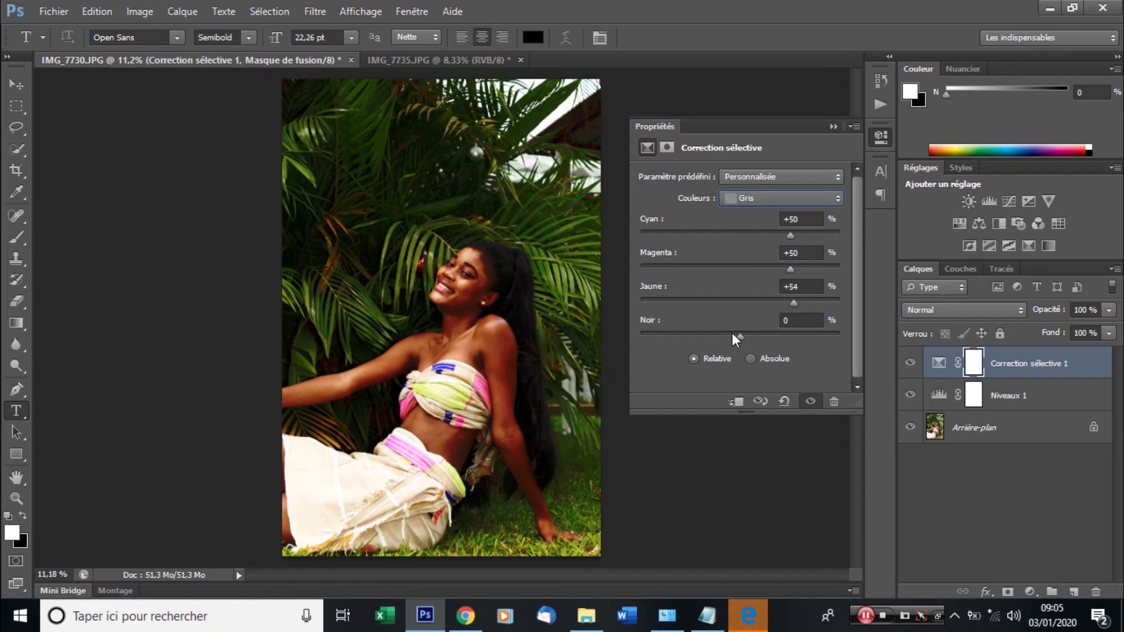
drag(740, 334, 714, 338)
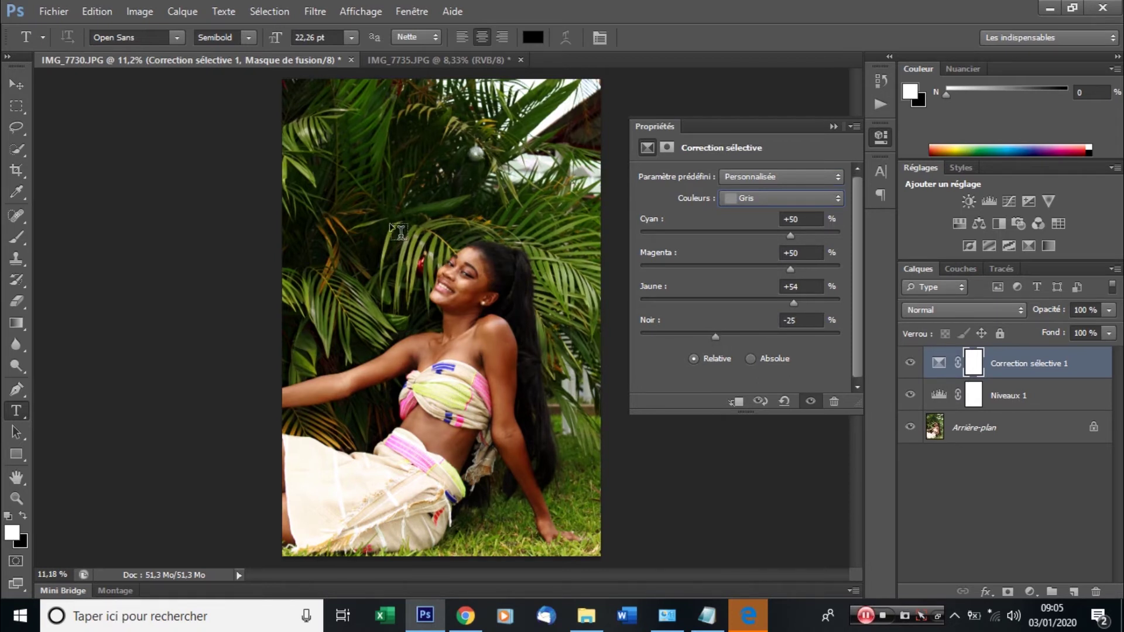
click(11, 76)
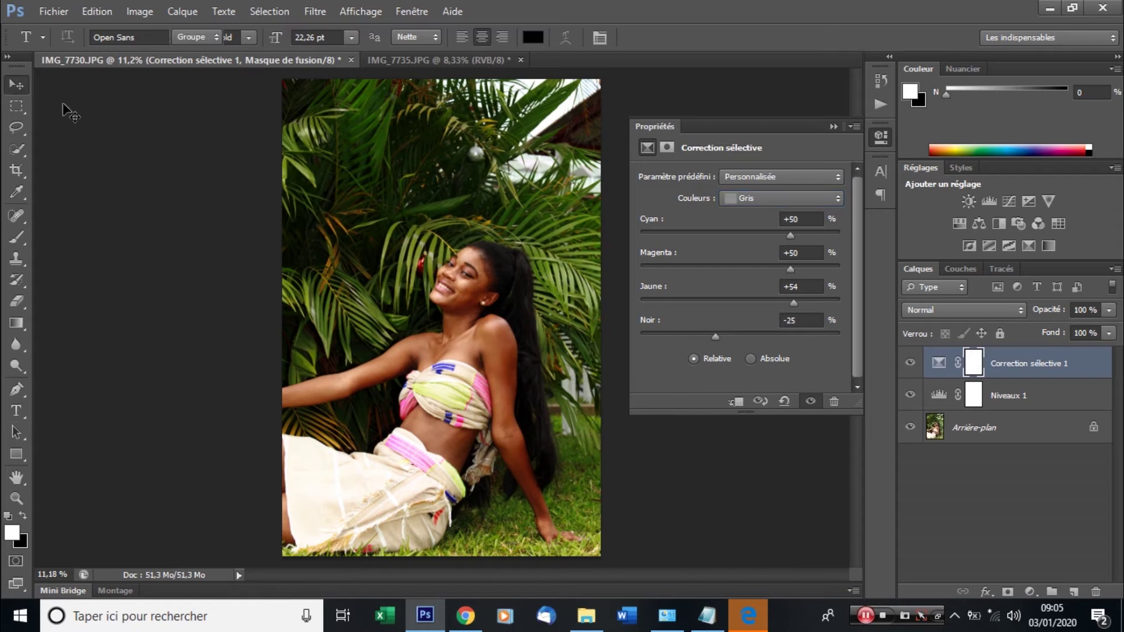
scroll(519, 261, up, 3)
scroll(519, 261, down, 3)
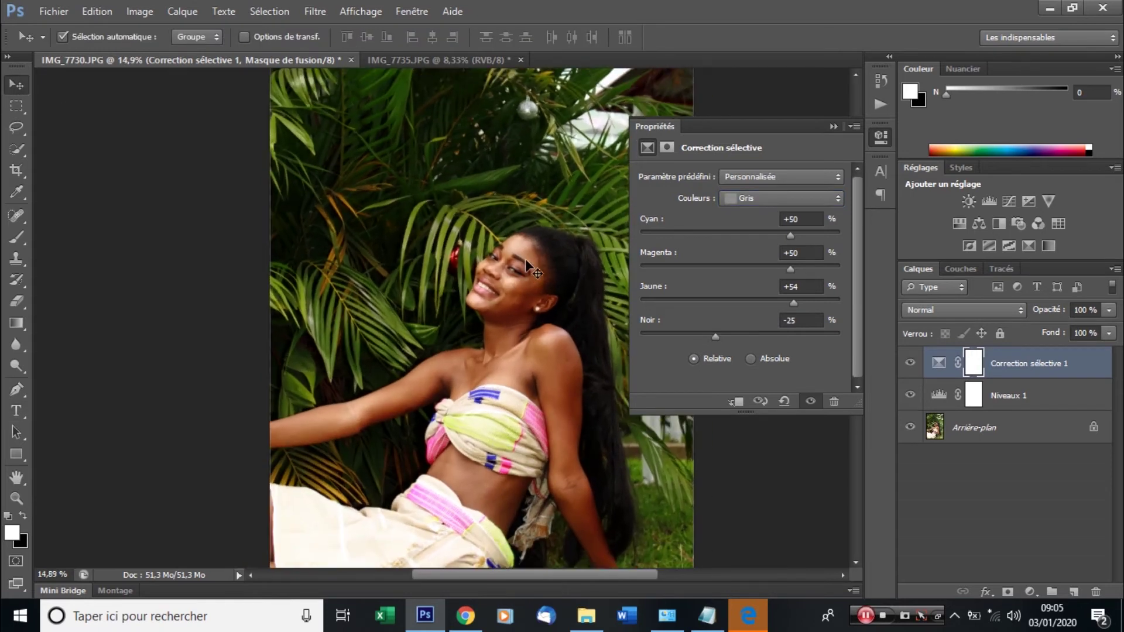
click(836, 128)
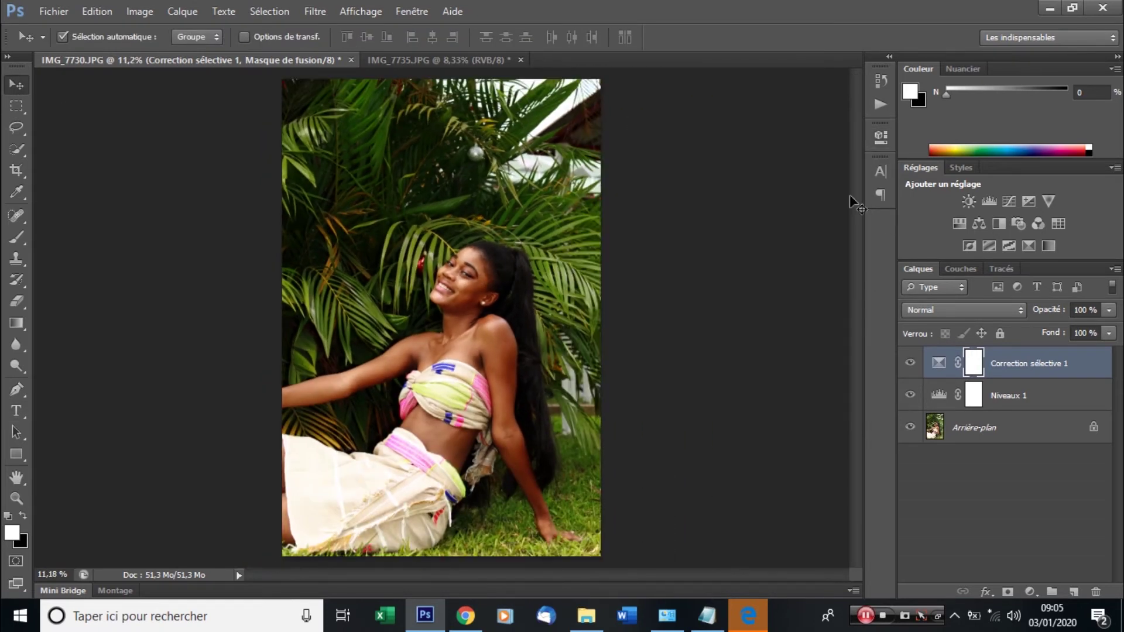
Add a Hue/Saturation (Teinte/Saturation) adjustment layer with slightly increased global saturation.
click(1030, 593)
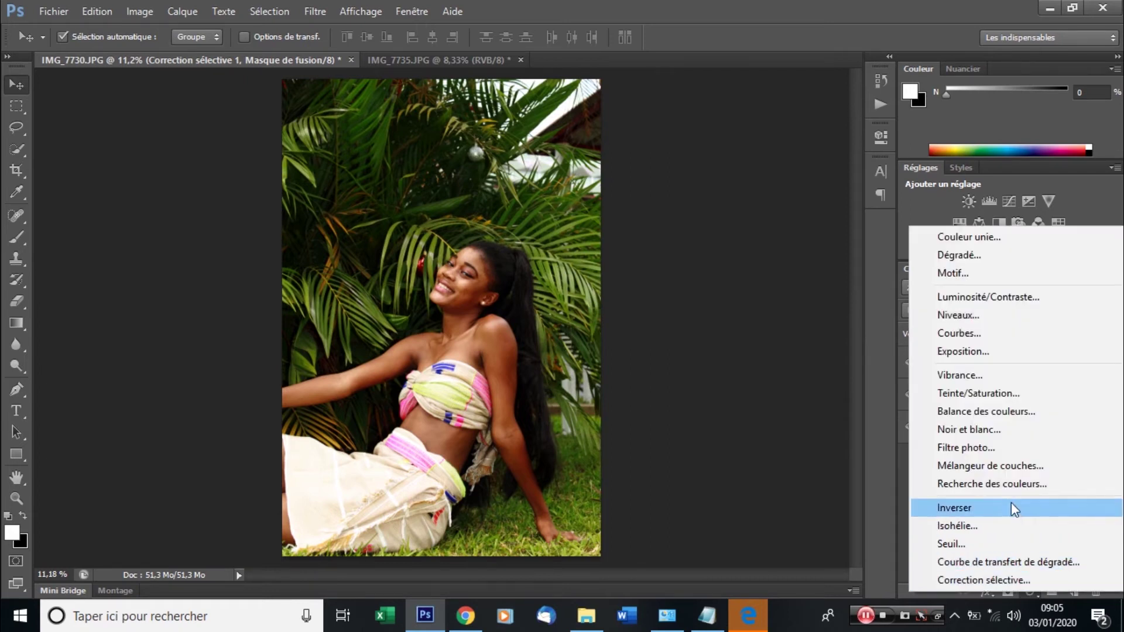
click(973, 400)
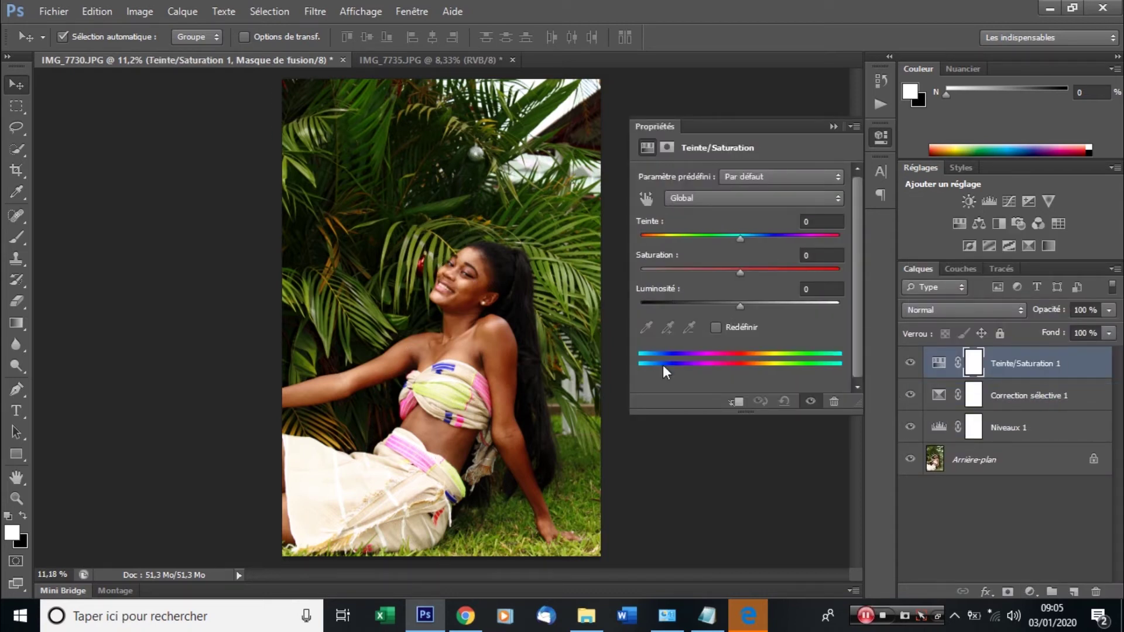
click(743, 274)
drag(747, 281, 753, 281)
click(831, 127)
Set Noir to -35 % for the Gris range of the existing Selective Color layer and collapse its properties.
double_click(938, 399)
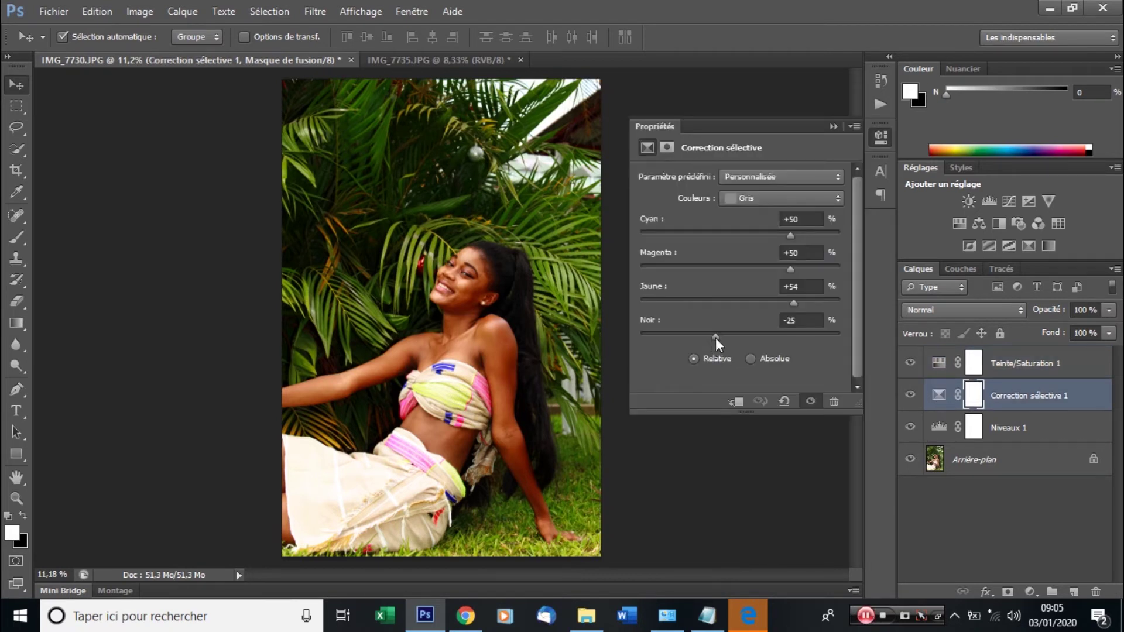
drag(714, 338, 708, 338)
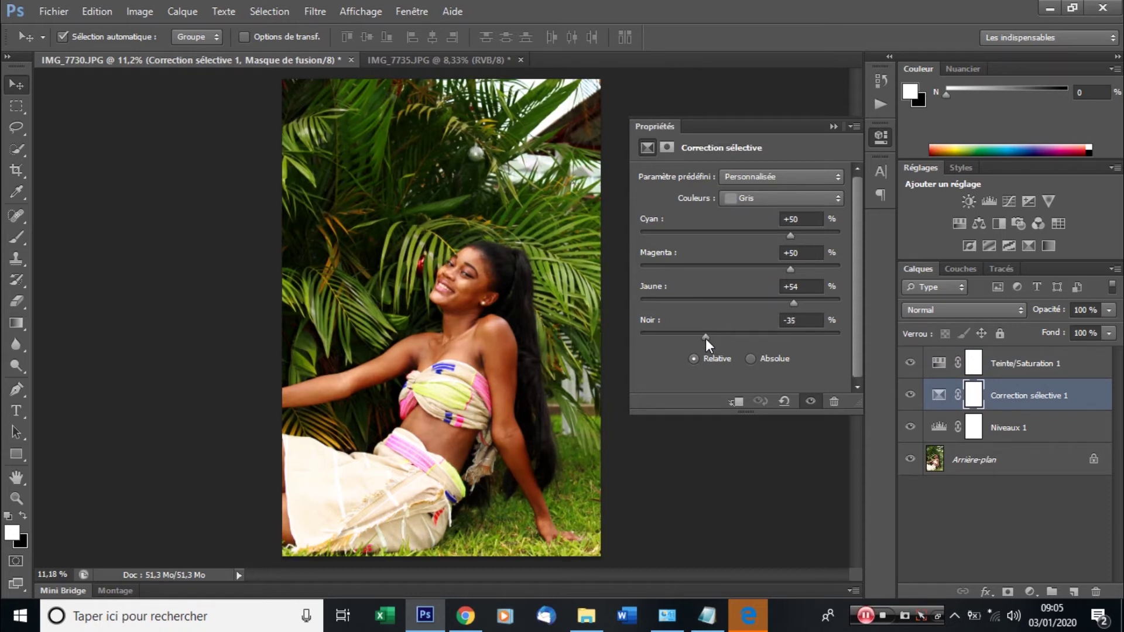
click(829, 128)
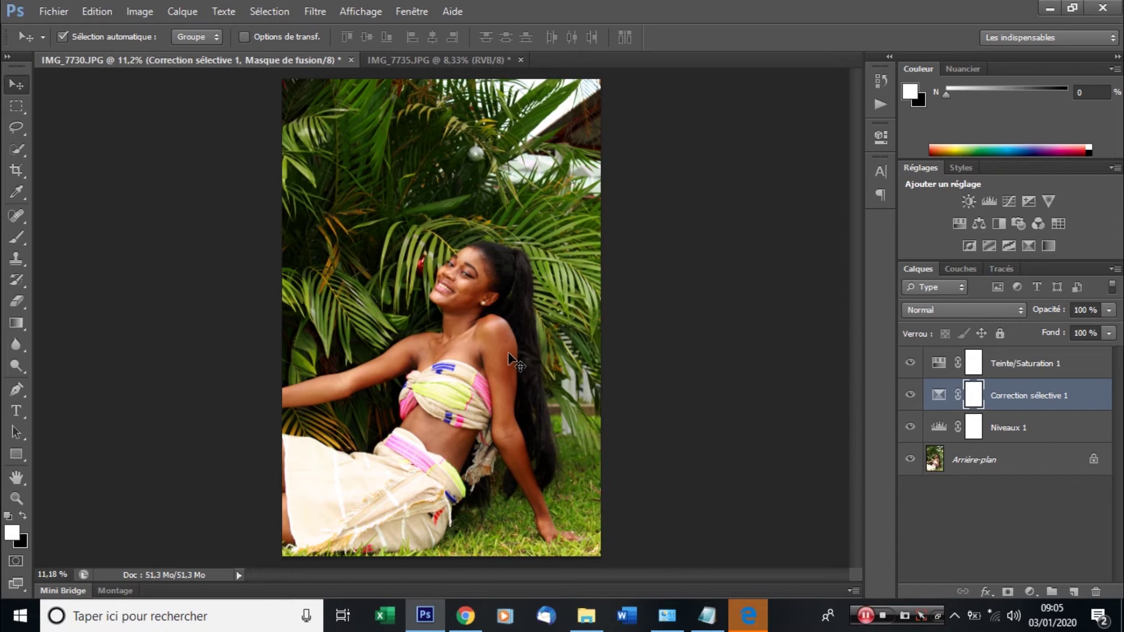
scroll(492, 257, up, 2)
scroll(492, 258, up, 1)
scroll(505, 204, down, 3)
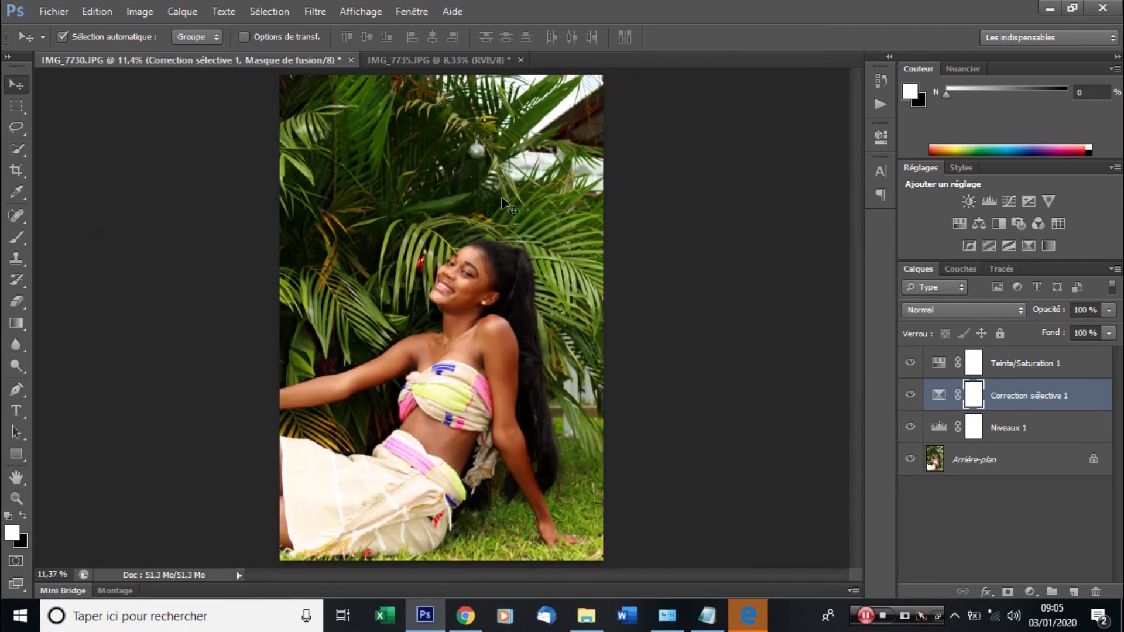
Stamp all visible layers into a new layer above Teinte/Saturation 1 and hide the three adjustment layers.
click(1023, 366)
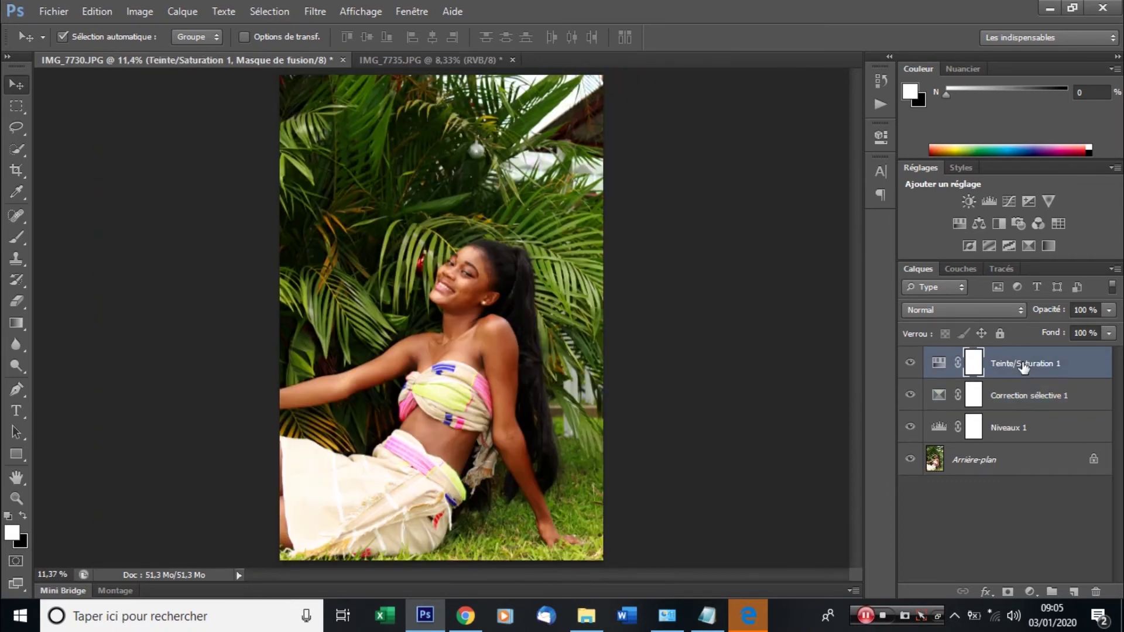
click(1023, 365)
key(ctrl+alt+shift+e)
drag(910, 395, 909, 475)
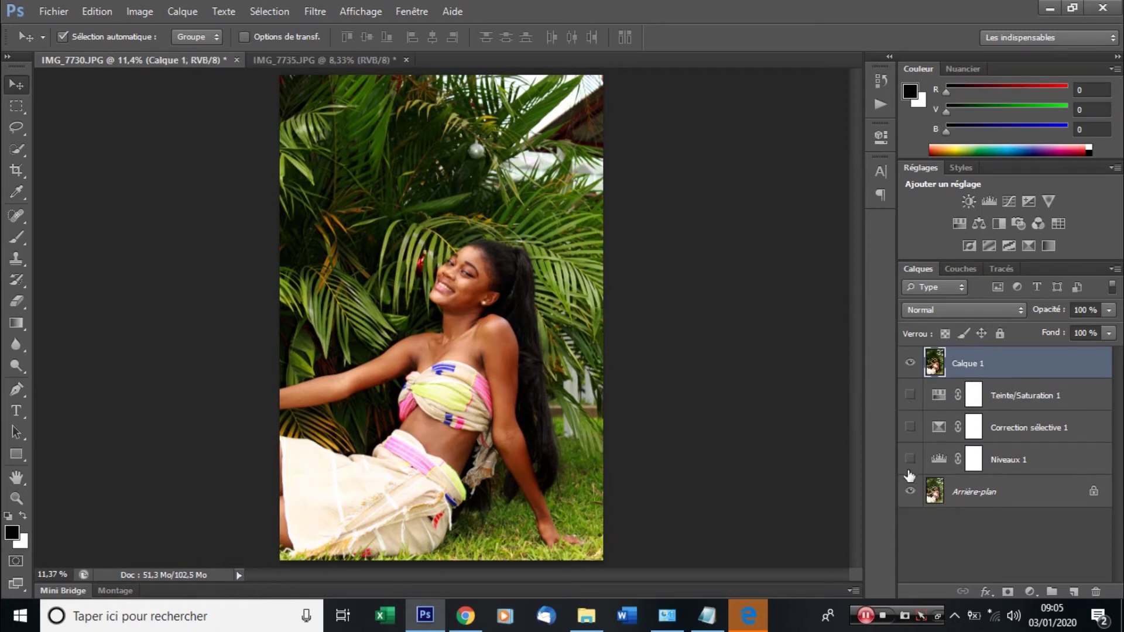
Convert the locked Arrière-plan into the regular layer Calque 0 and move it directly below Calque 1.
double_click(1044, 499)
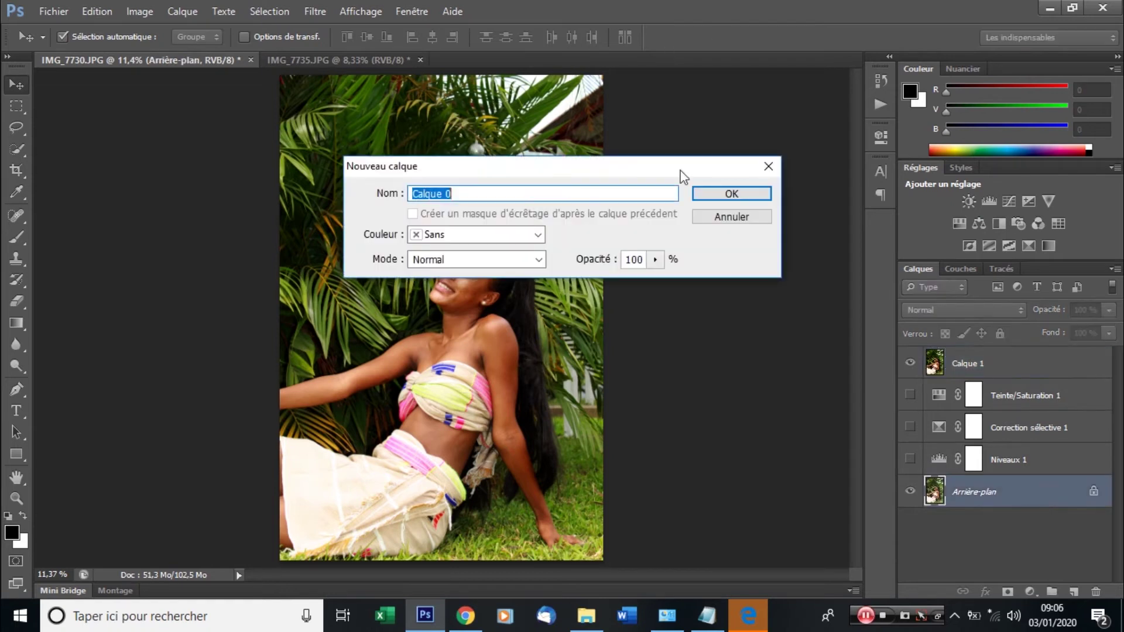
click(729, 198)
drag(1022, 492, 1024, 380)
Compare the photo before and after the corrections by toggling Calque 1's visibility, and inspect the subject close up.
click(911, 365)
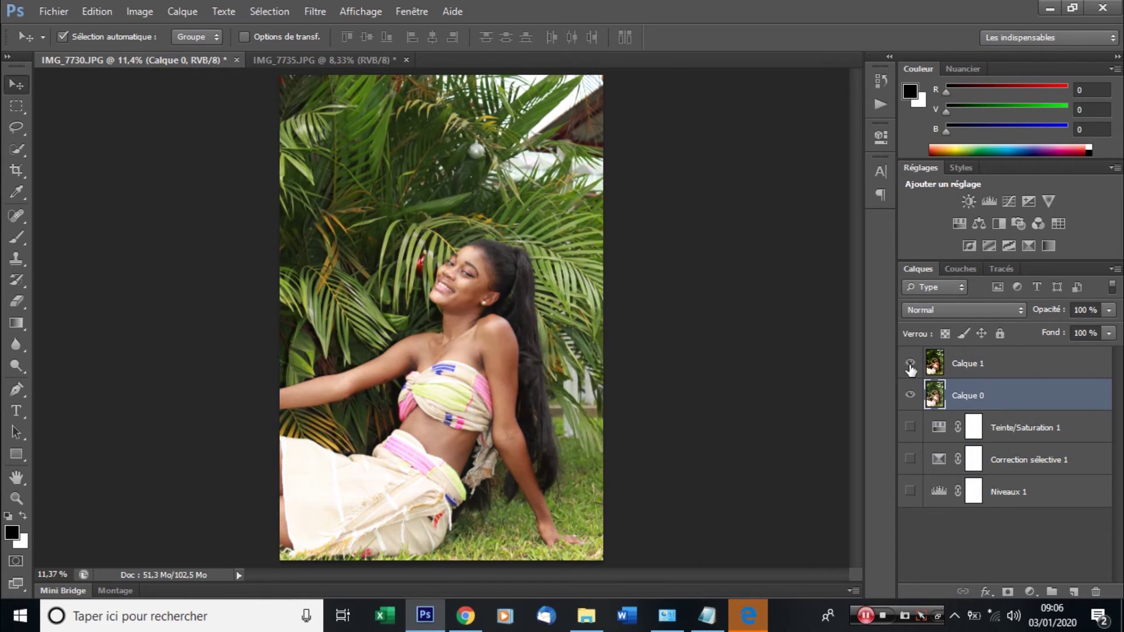
click(911, 364)
click(911, 365)
click(911, 364)
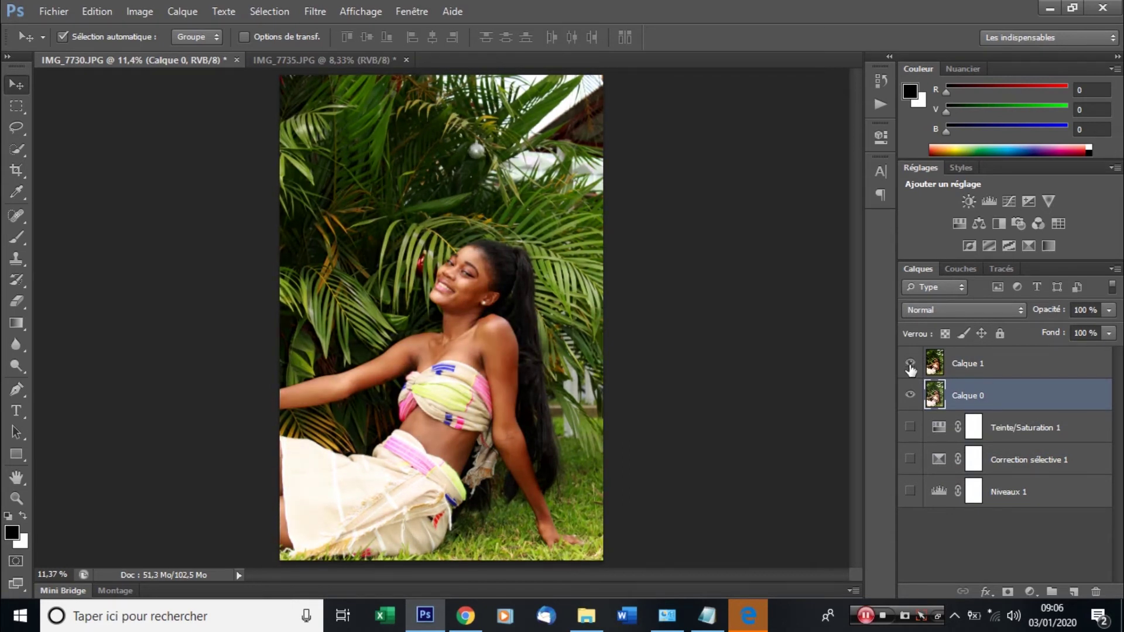
scroll(502, 331, up, 2)
scroll(501, 331, down, 2)
scroll(502, 331, up, 2)
scroll(501, 329, down, 2)
scroll(459, 354, up, 2)
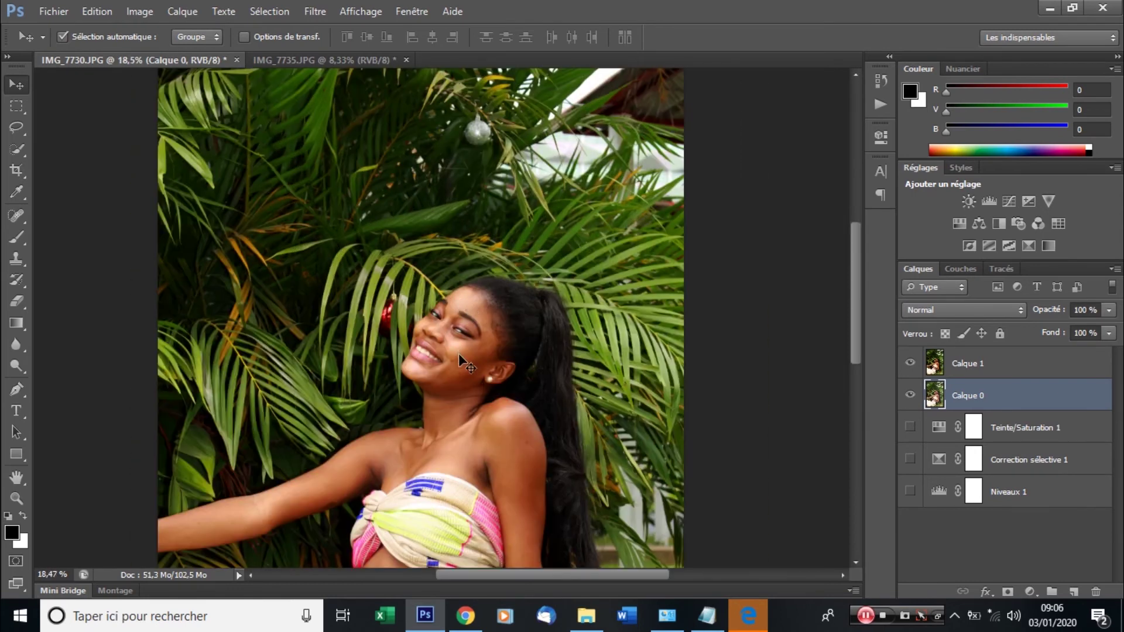
scroll(459, 354, down, 2)
scroll(488, 400, up, 3)
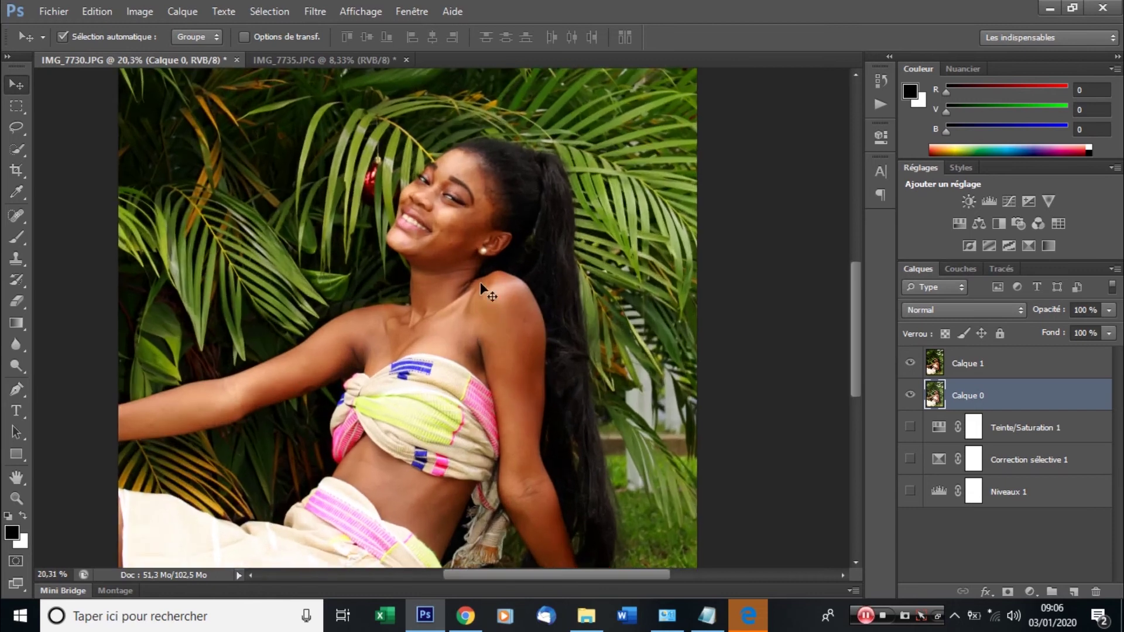
scroll(480, 282, down, 2)
scroll(572, 312, up, 2)
scroll(574, 311, down, 2)
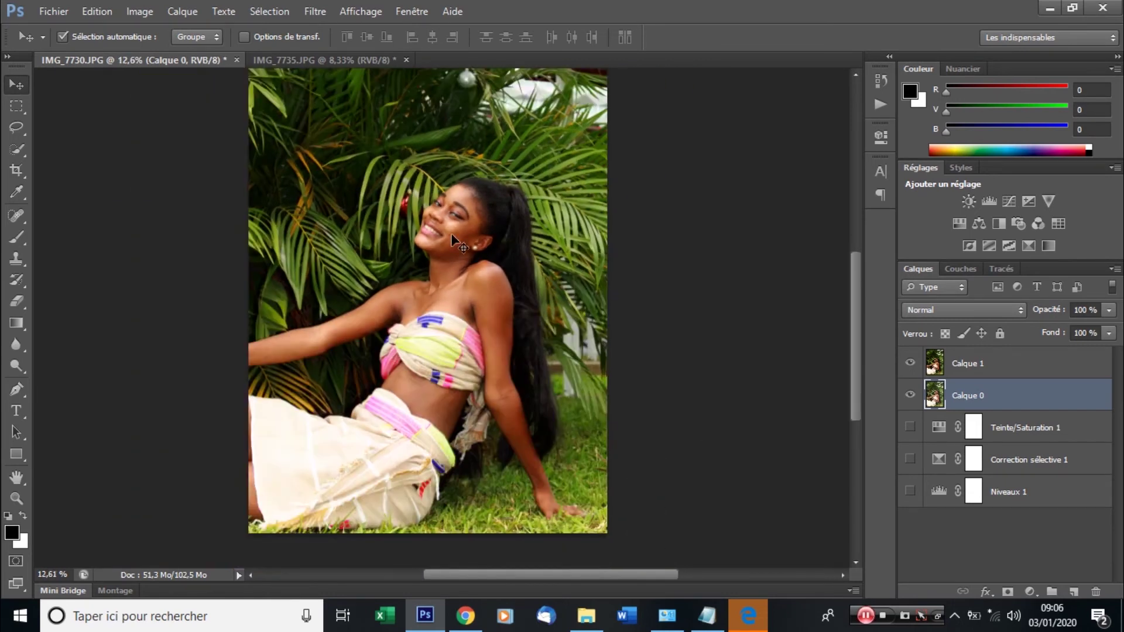
Try sharpening Calque 1 with an 8,4-pixel Passe-haut filter and the Lumière tamisée blend mode.
click(1029, 375)
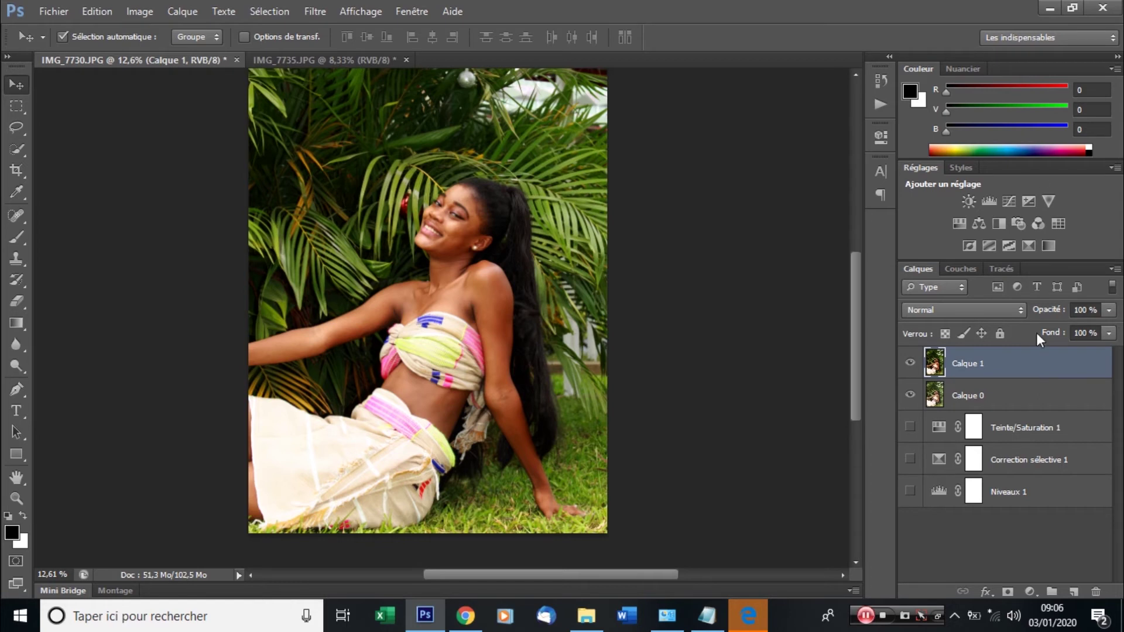
click(317, 13)
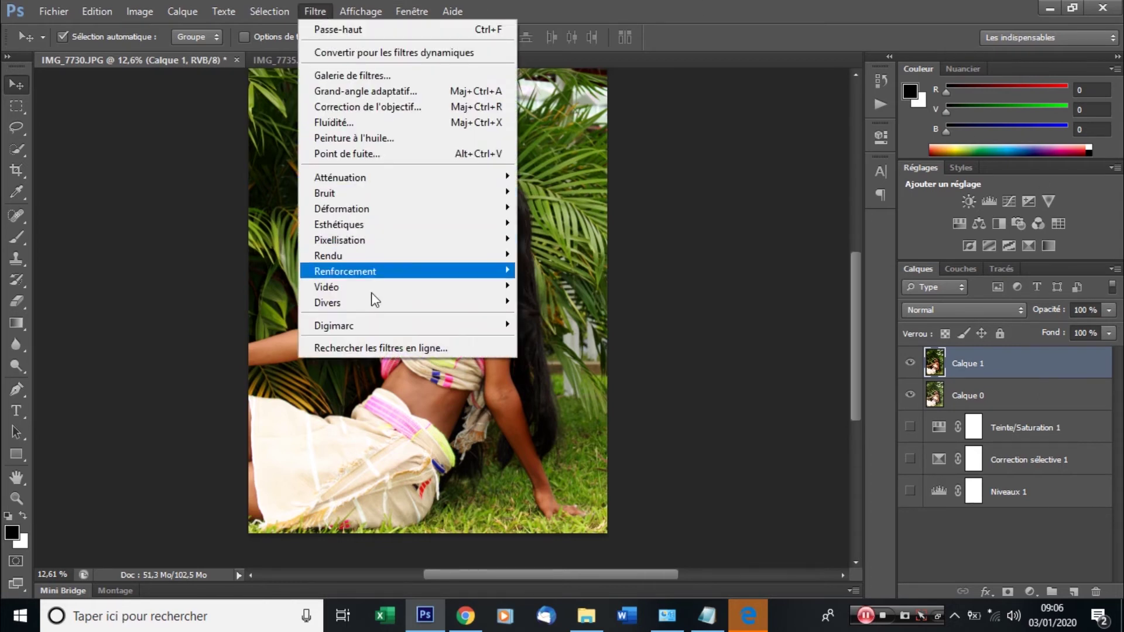
mouse_move(383, 305)
click(570, 352)
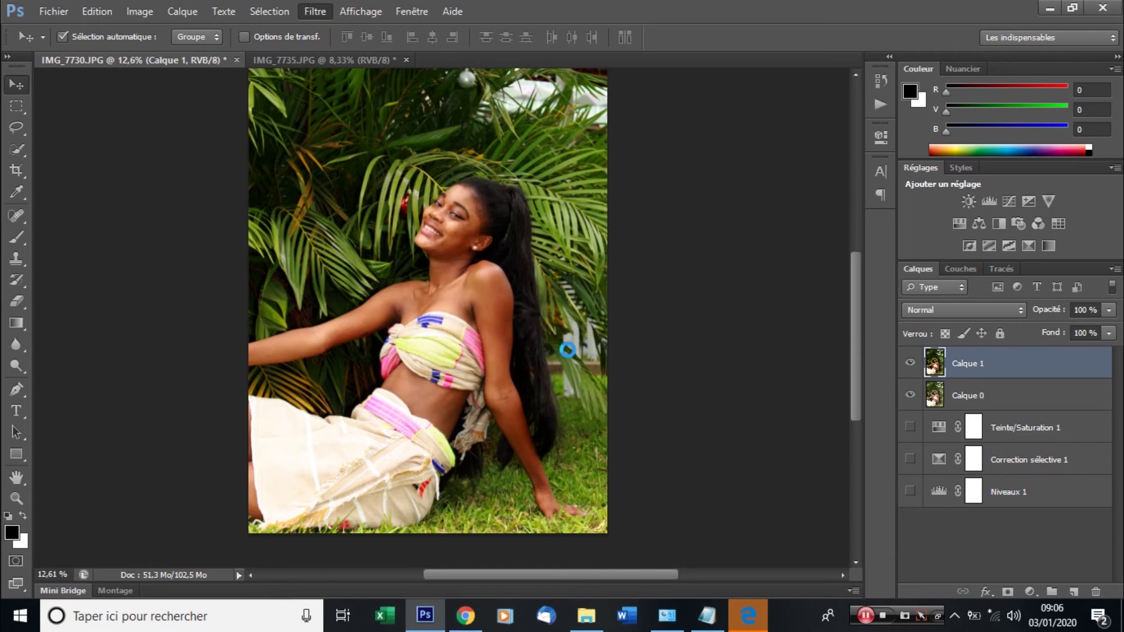
drag(721, 365, 712, 361)
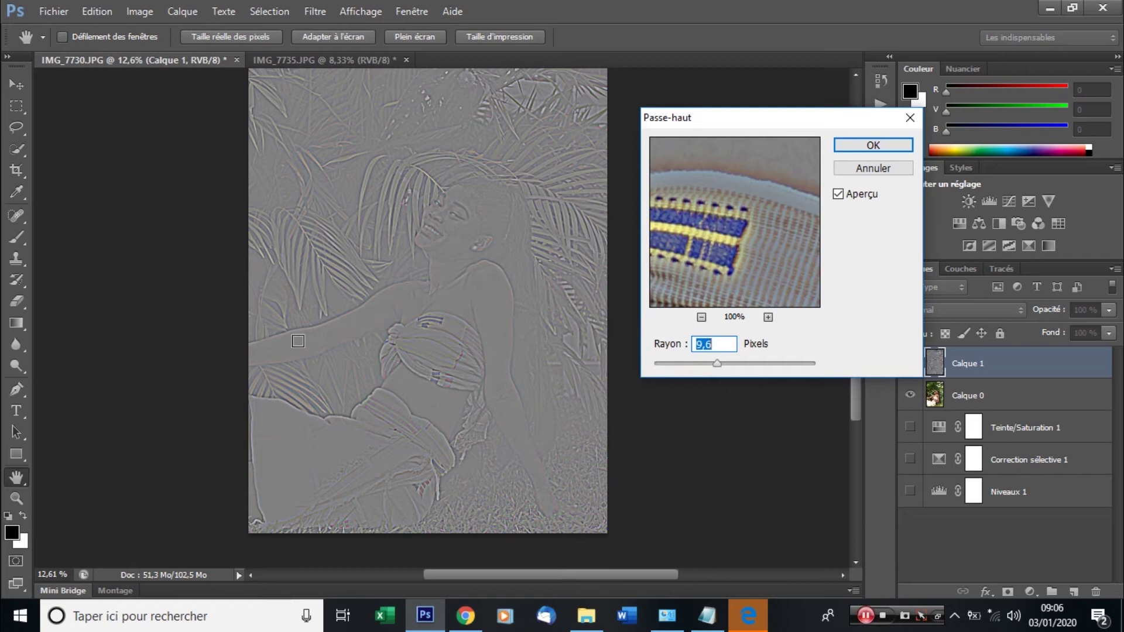
mouse_move(713, 371)
mouse_down()
mouse_move(704, 365)
mouse_move(712, 369)
mouse_up()
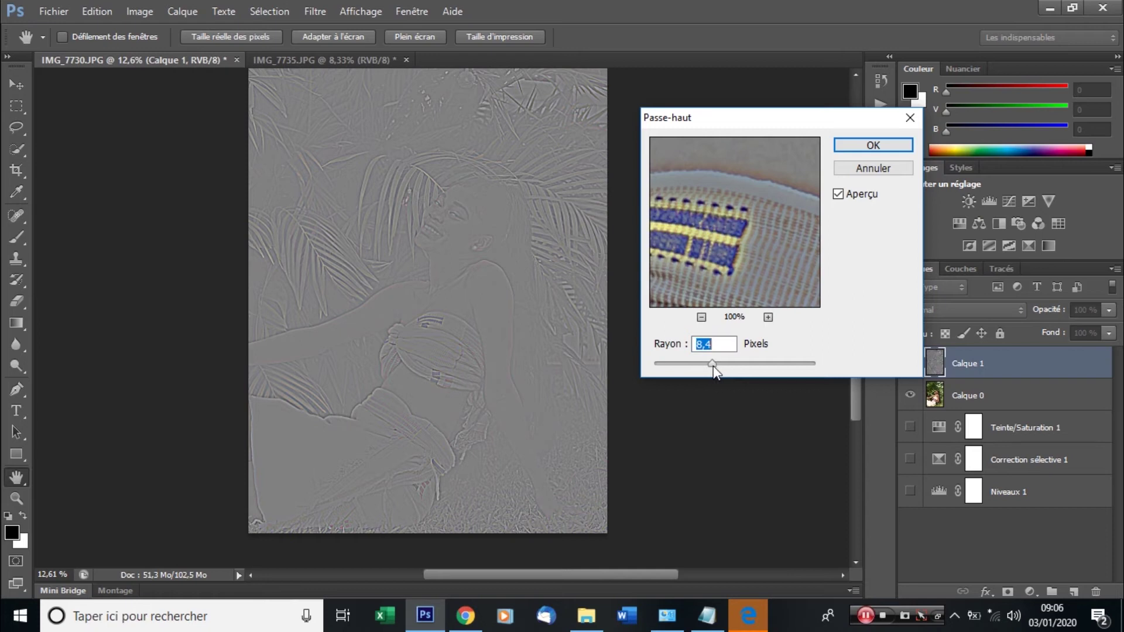
click(880, 145)
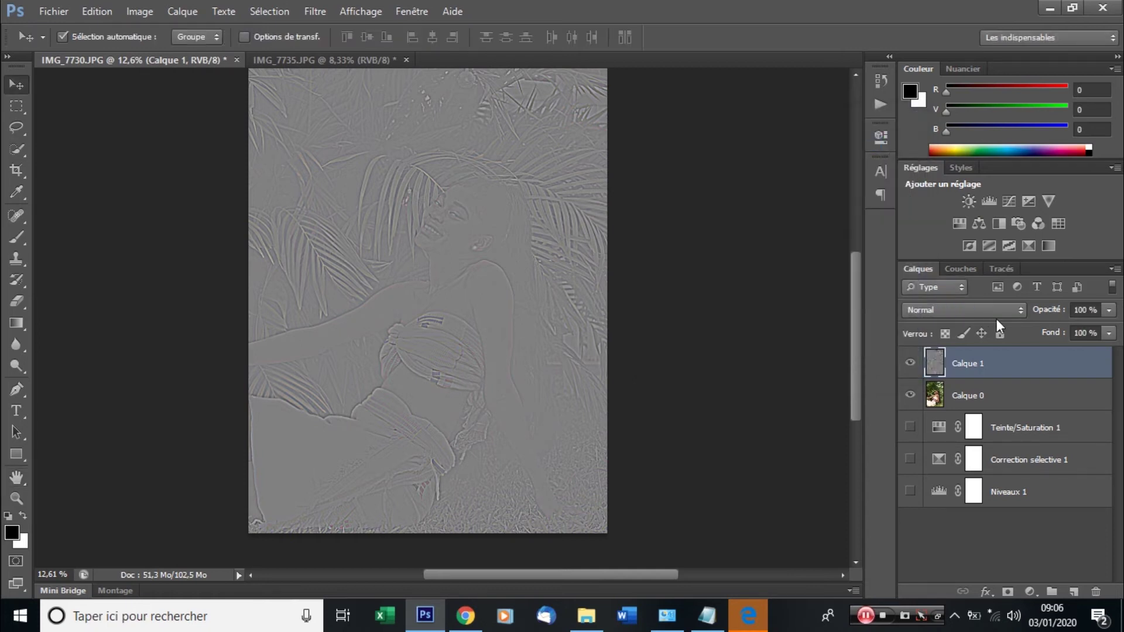
click(979, 311)
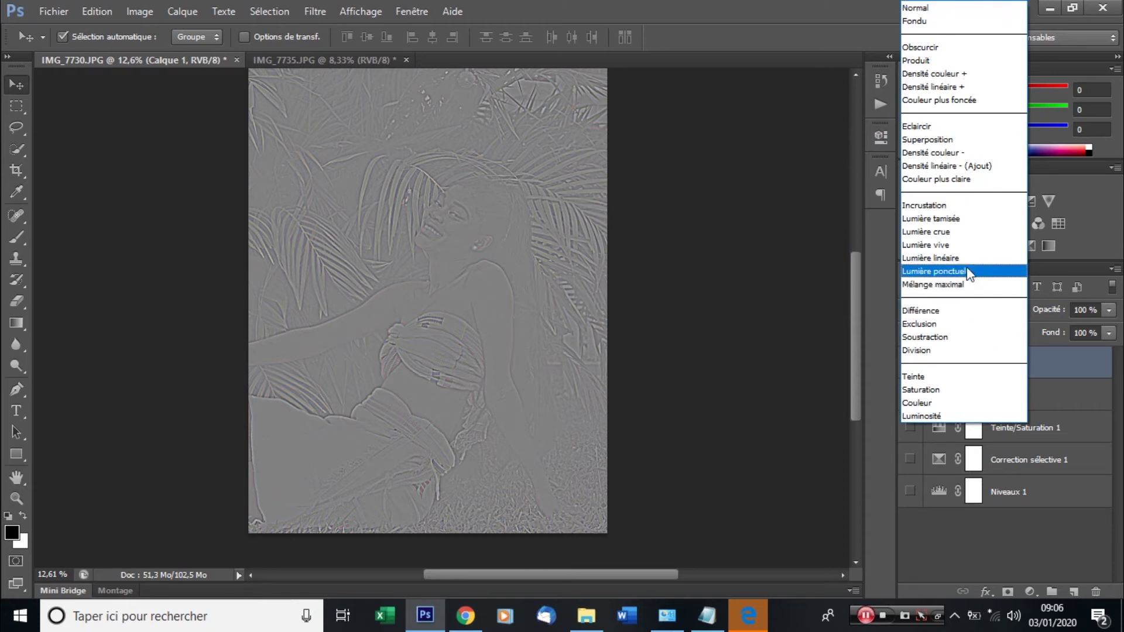
click(966, 218)
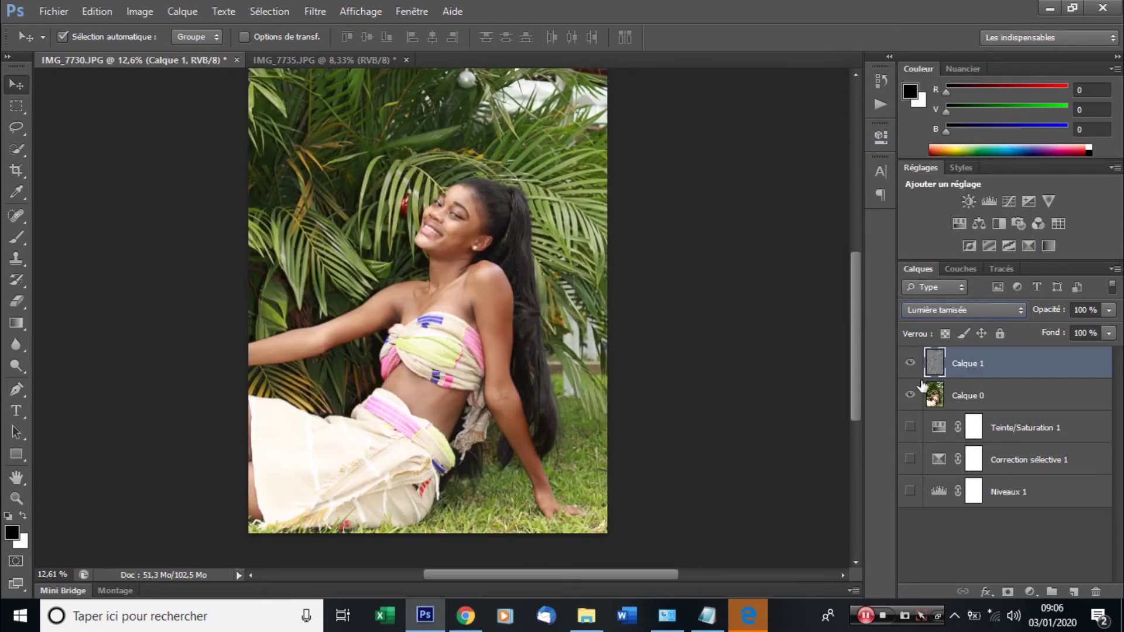
click(910, 395)
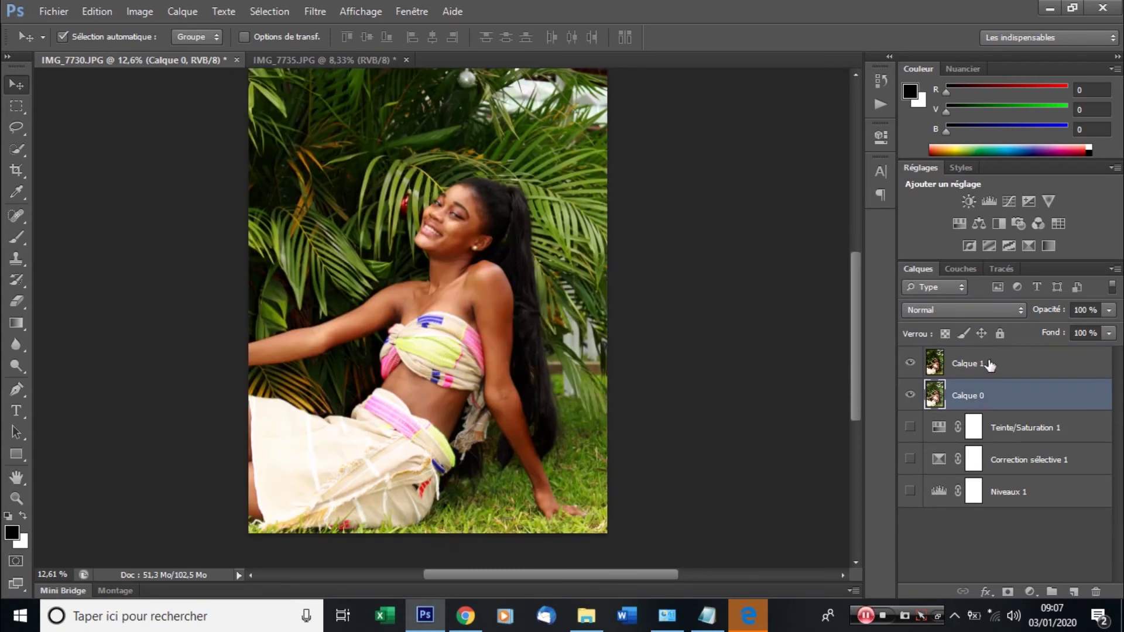
Duplicate the stamped layer Calque 1.
click(989, 366)
drag(990, 365, 986, 350)
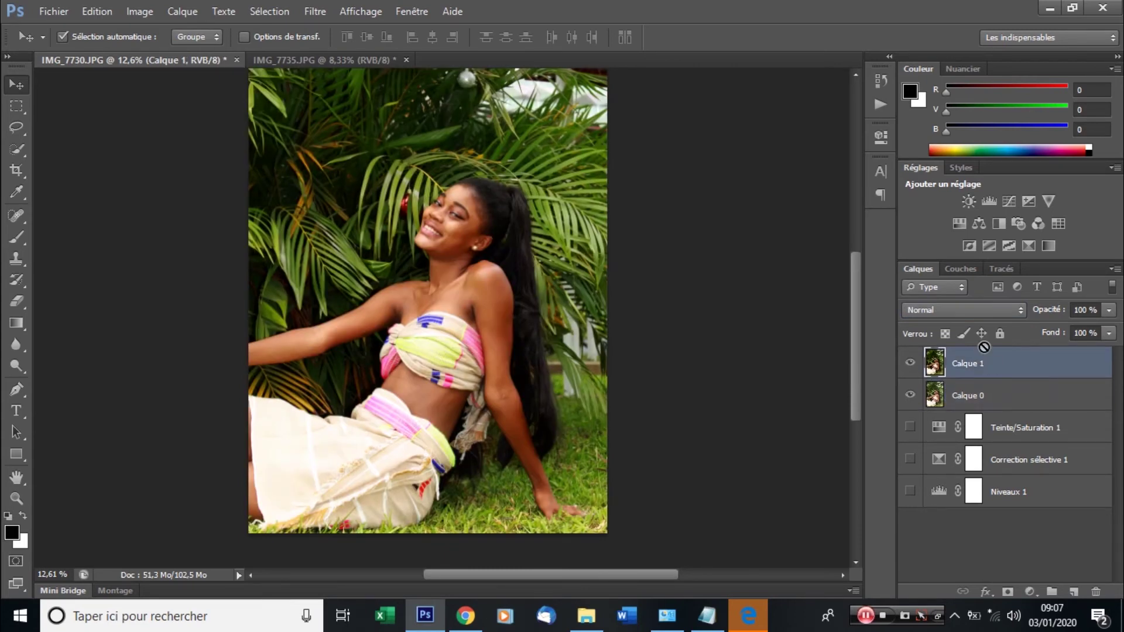
key(ctrl+j)
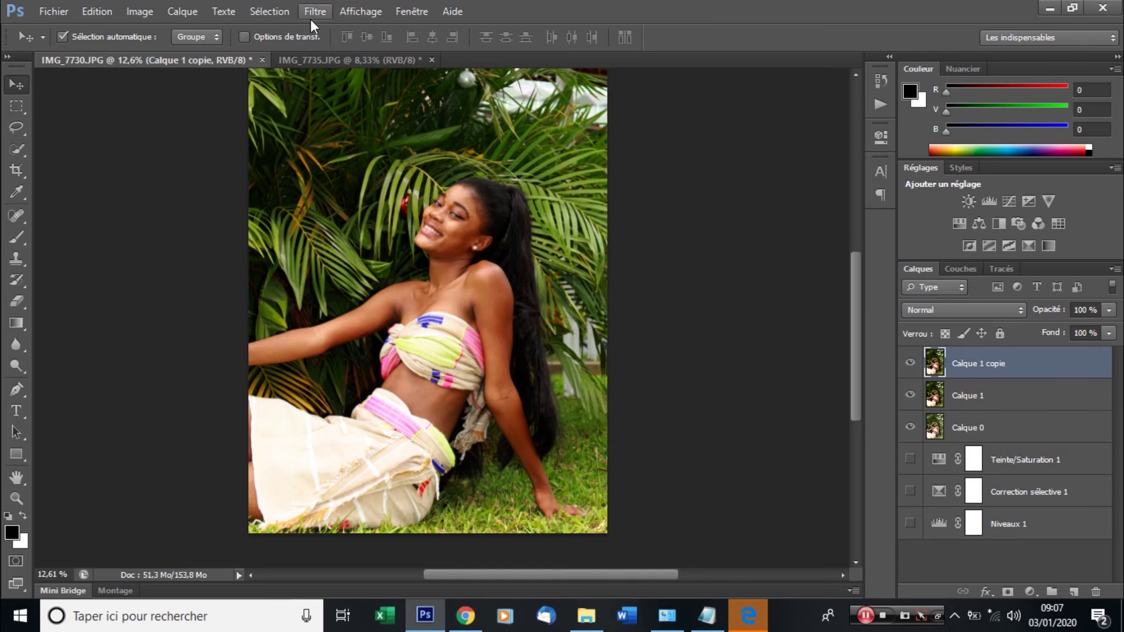
Apply the Passe-haut filter with a radius of 8,4 pixels to the copy and set its blend mode to Lumière tamisée.
click(311, 14)
mouse_move(416, 304)
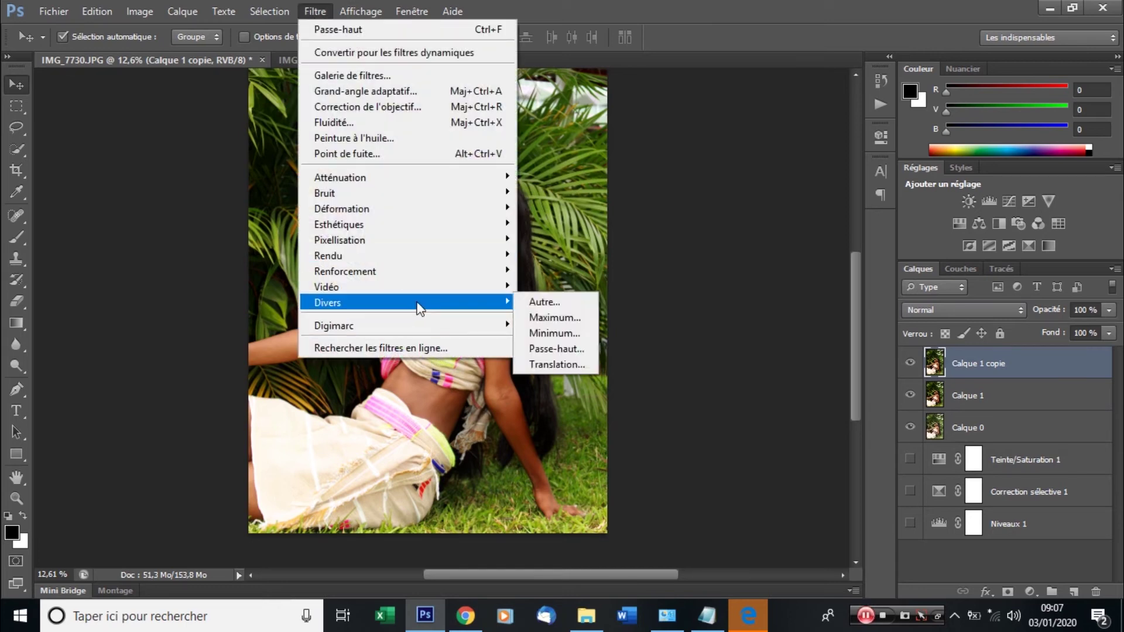
click(562, 349)
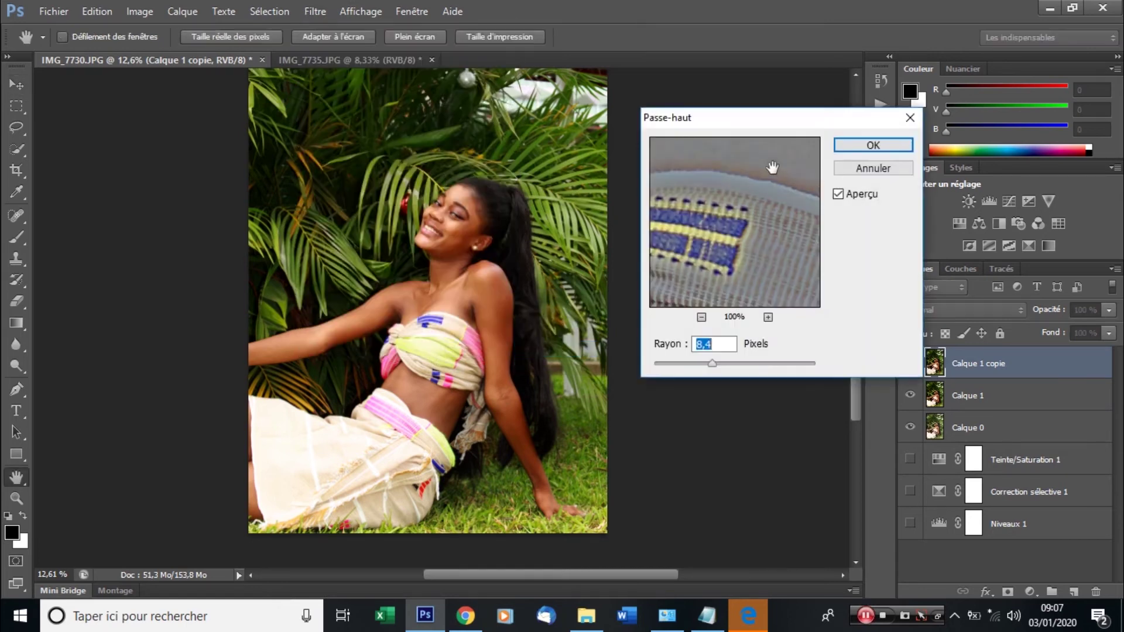
click(878, 151)
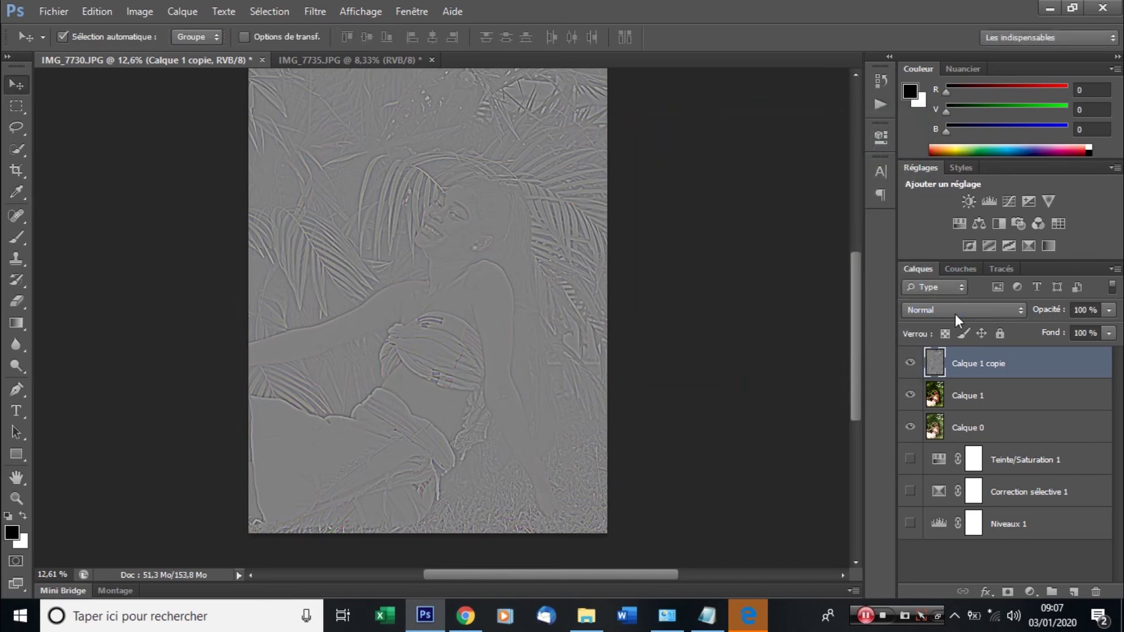
click(959, 318)
click(936, 218)
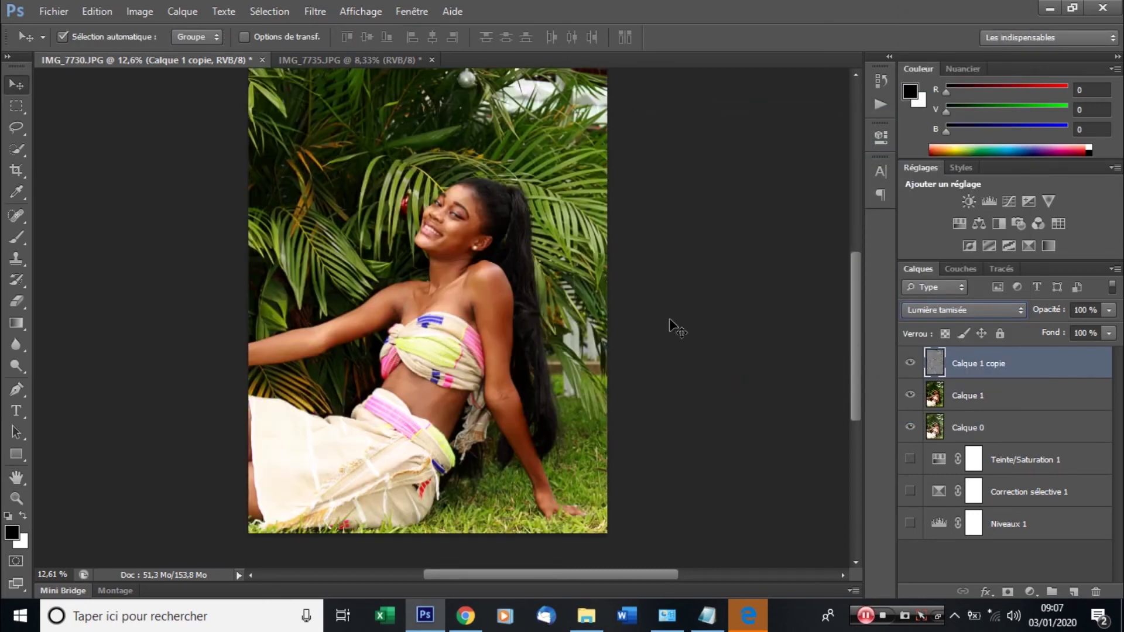
Compare the woman's face close up with and without the Passe-haut sharpening layer.
scroll(472, 238, up, 1)
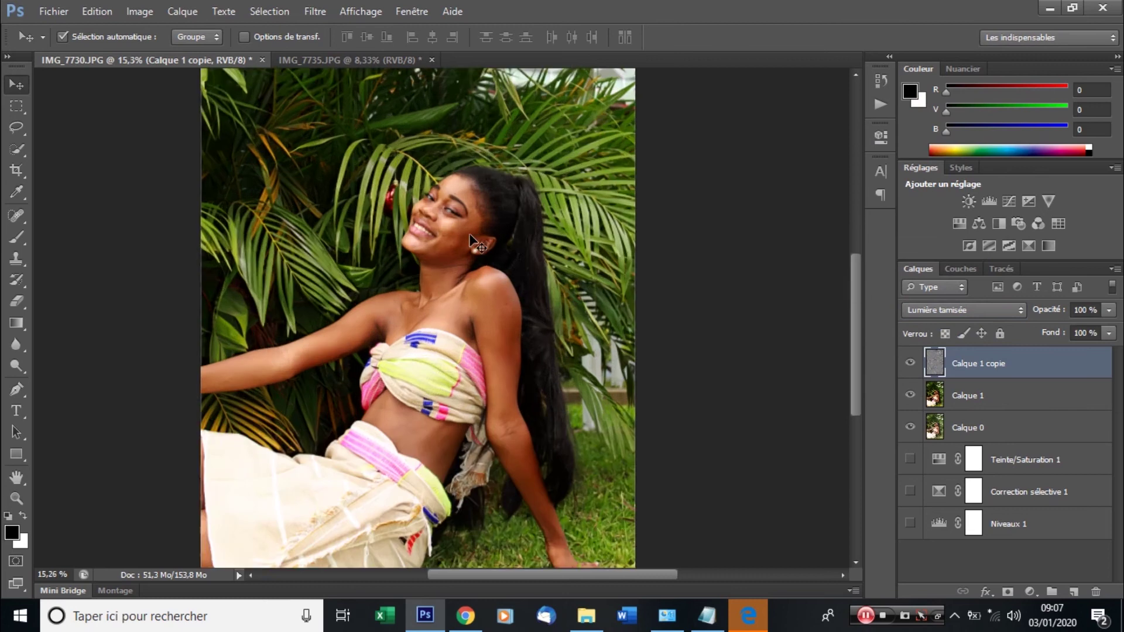
scroll(470, 235, up, 5)
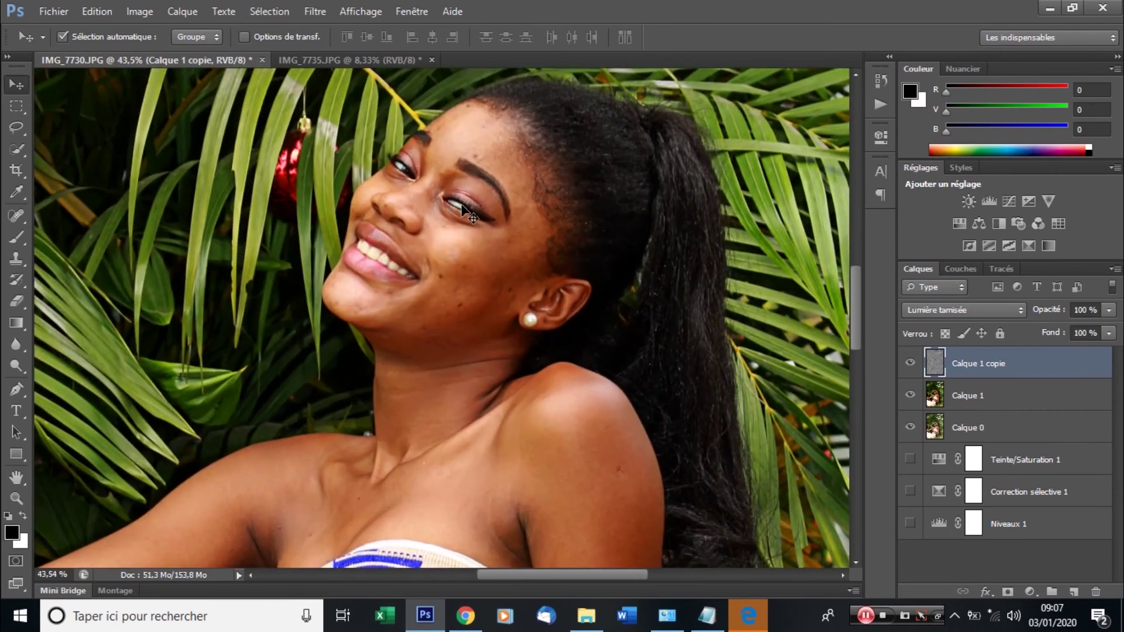
scroll(464, 206, up, 1)
click(911, 364)
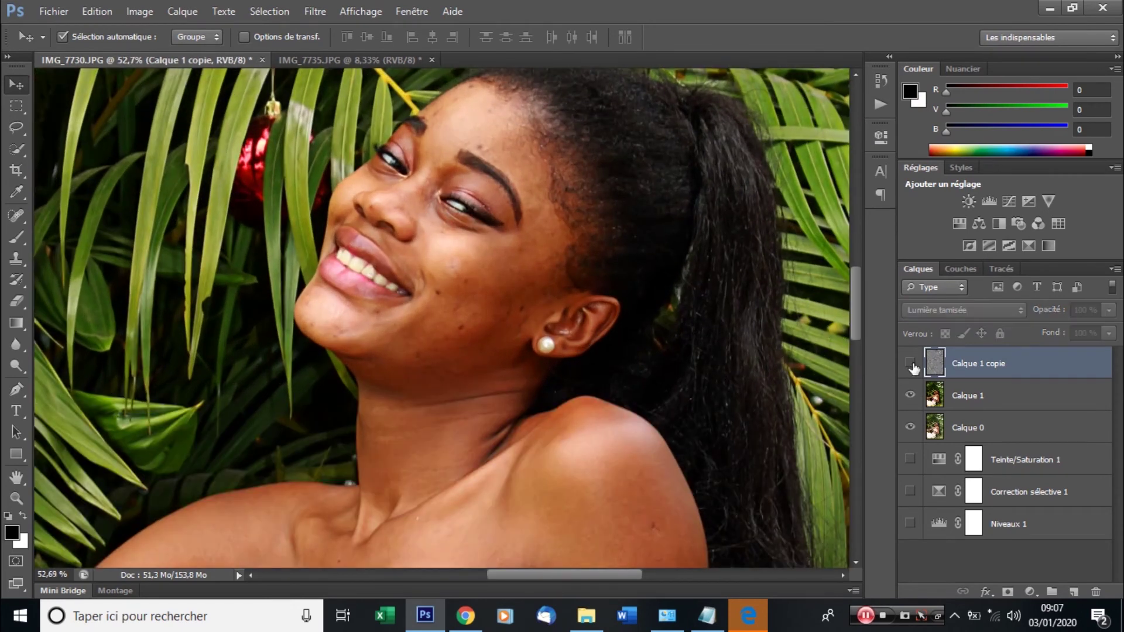
click(911, 364)
scroll(561, 262, down, 8)
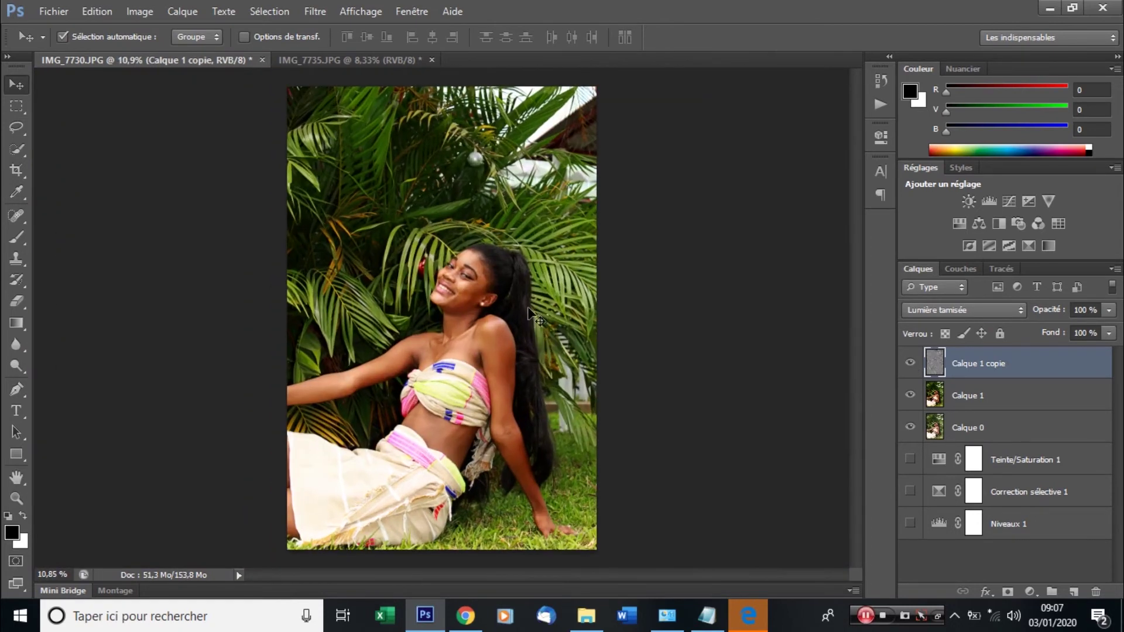
click(55, 9)
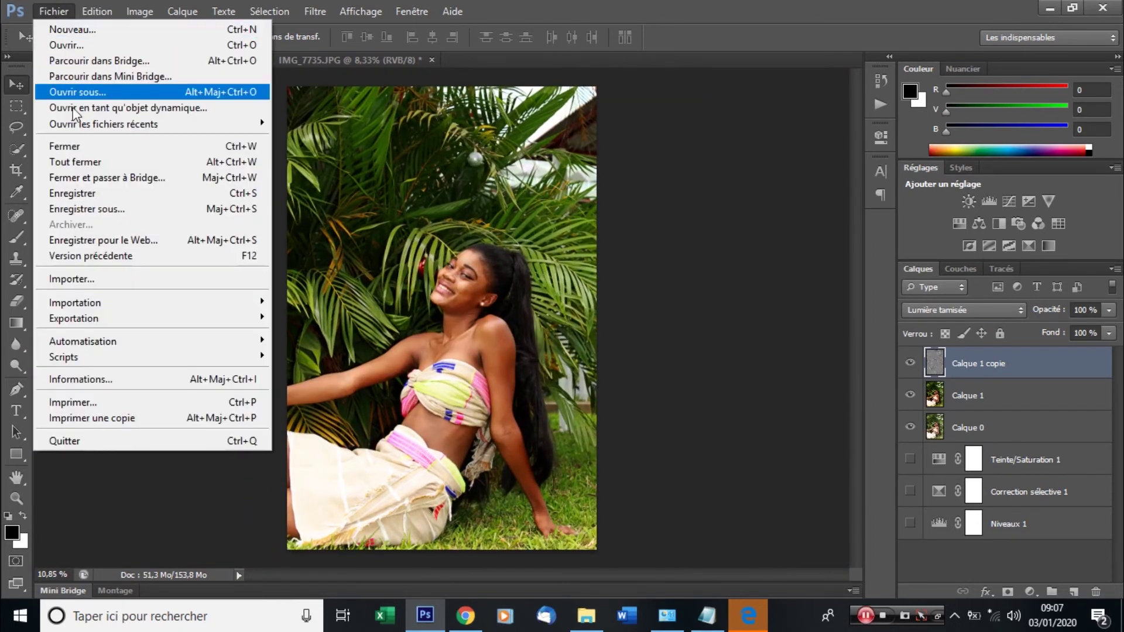
click(687, 89)
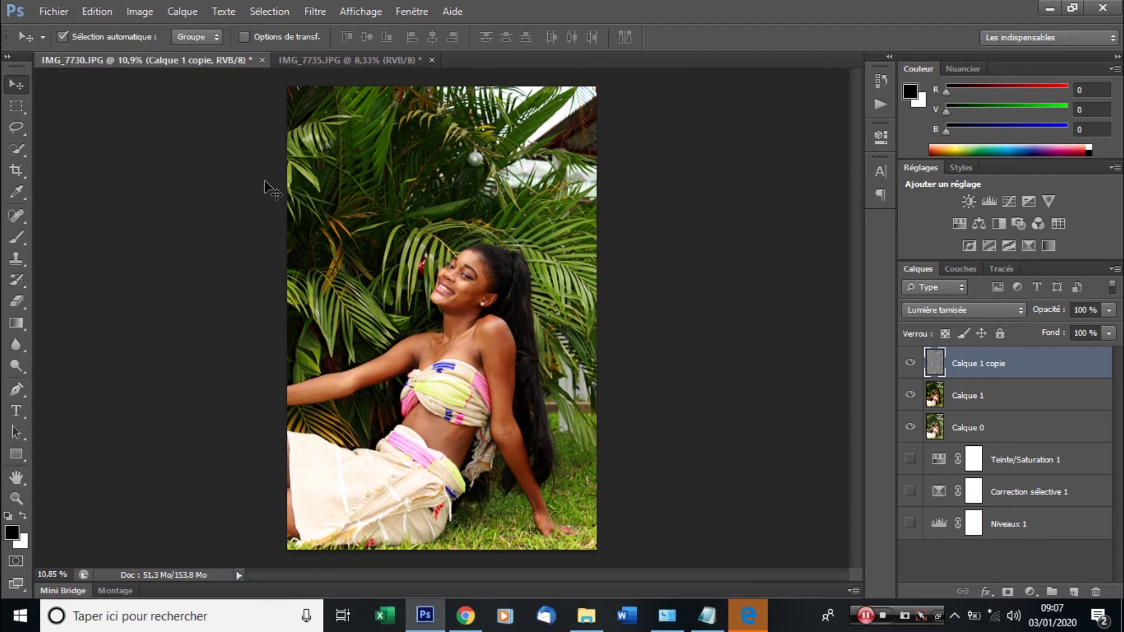
click(346, 59)
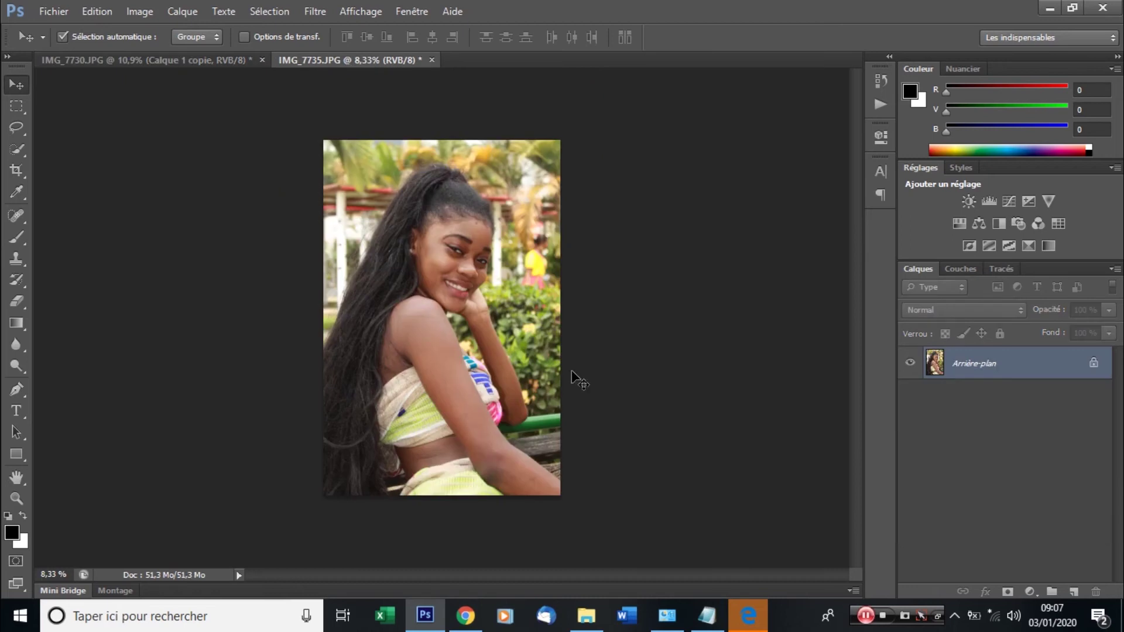
click(162, 62)
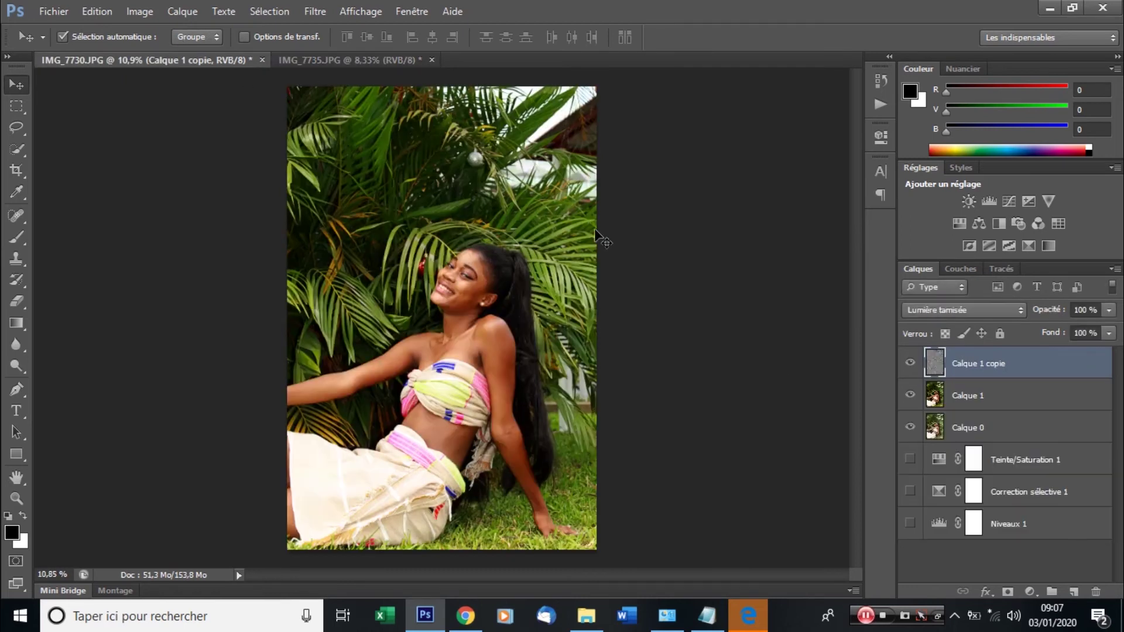
click(366, 64)
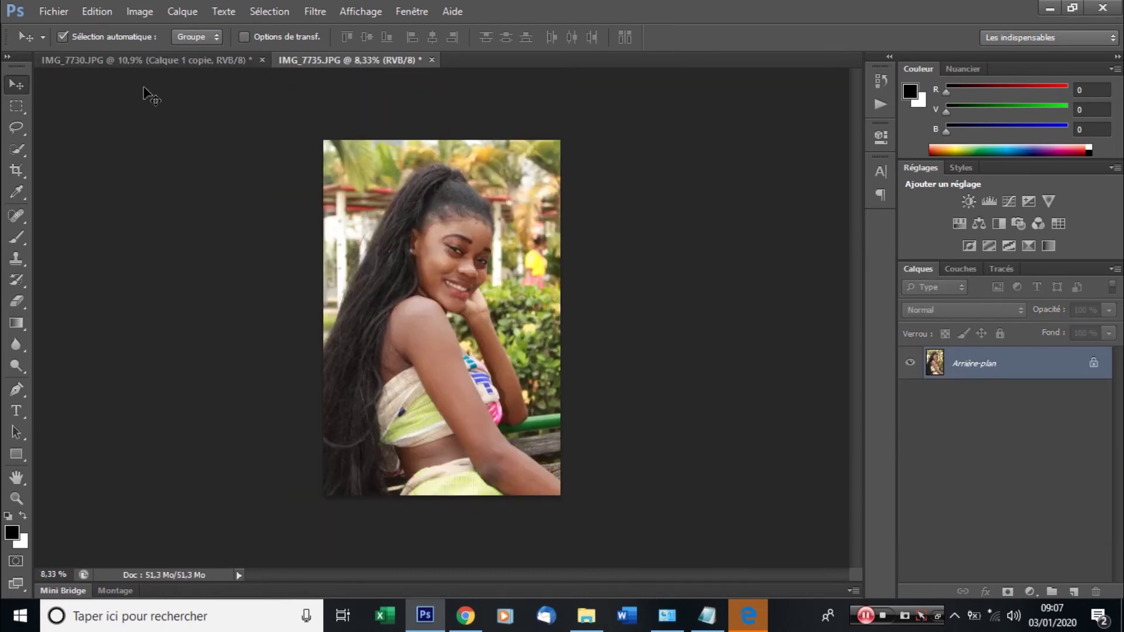
Duplicate Teinte/Saturation 1, Correction sélective 1 and Niveaux 1 from IMG_7730.JPG into IMG_7735.JPG and switch to that document.
click(131, 64)
drag(902, 461, 910, 526)
click(1017, 528)
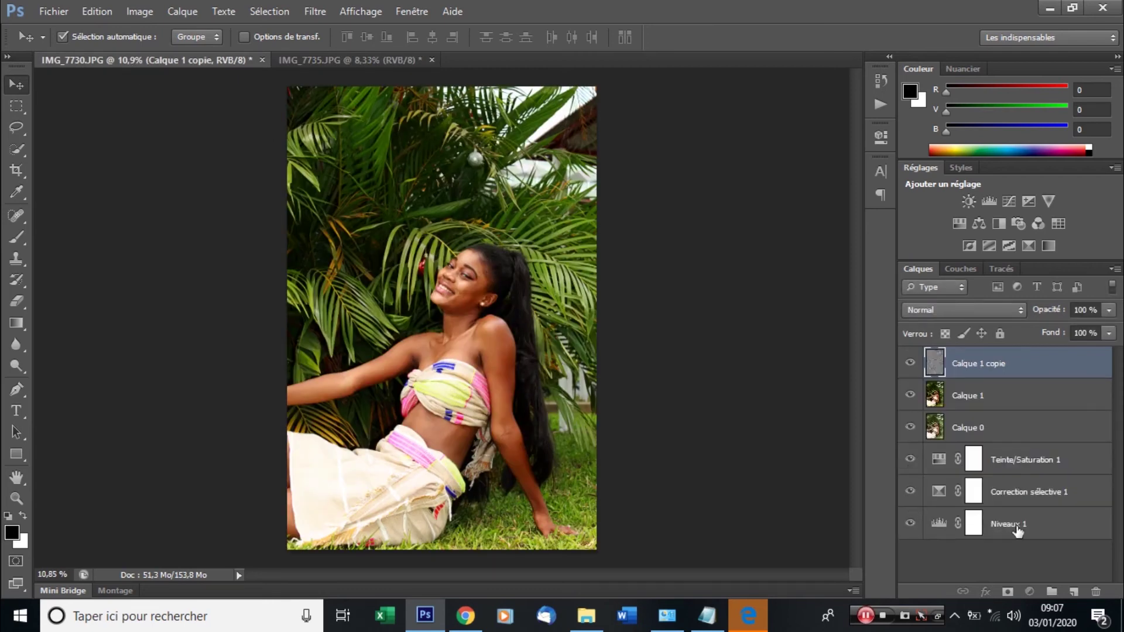
shift+click(1026, 469)
right_click(1024, 465)
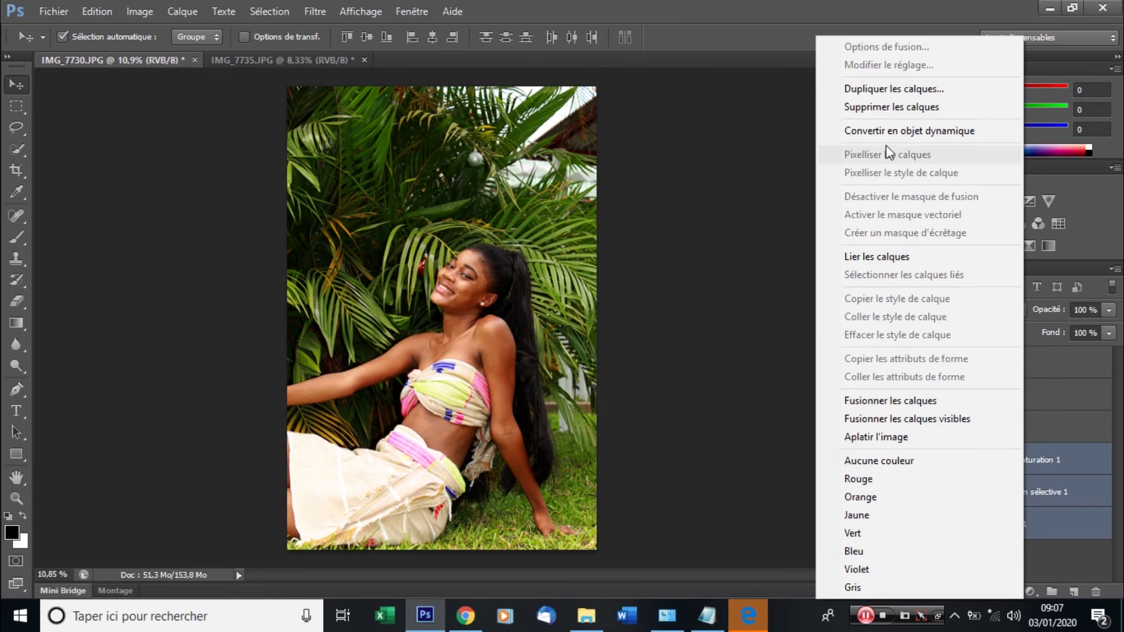
click(888, 93)
click(573, 246)
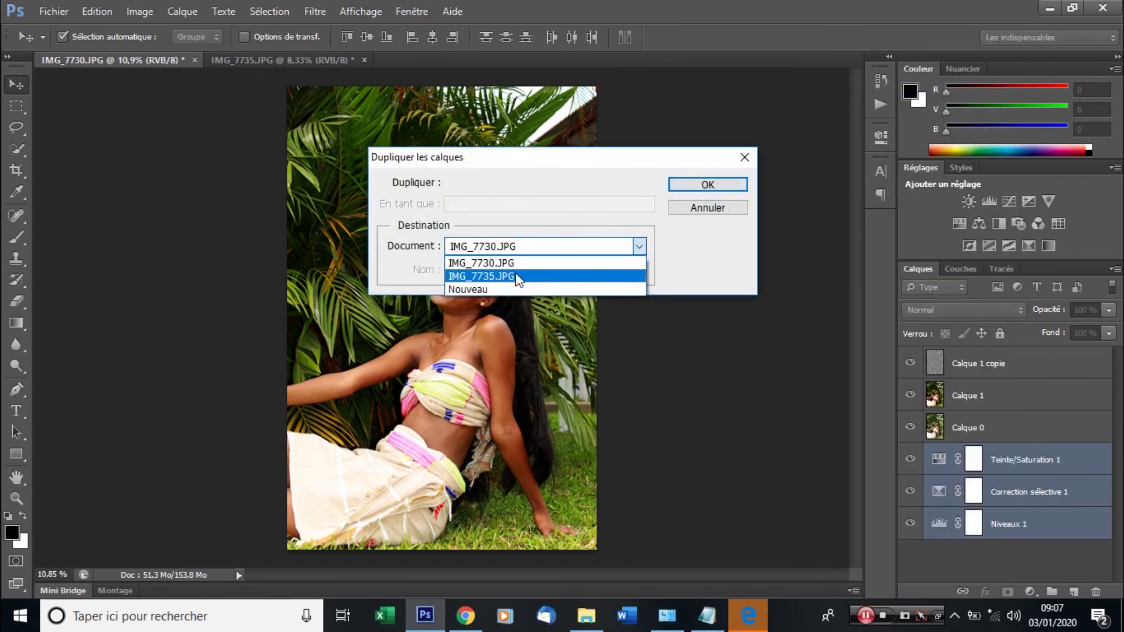
click(481, 275)
click(703, 184)
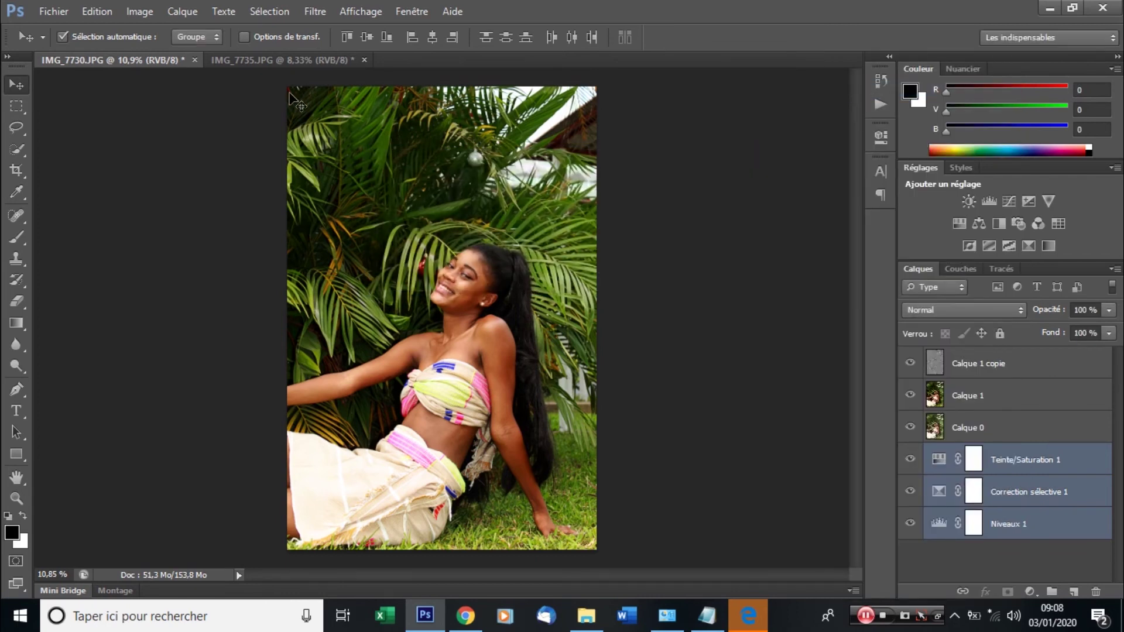
click(272, 62)
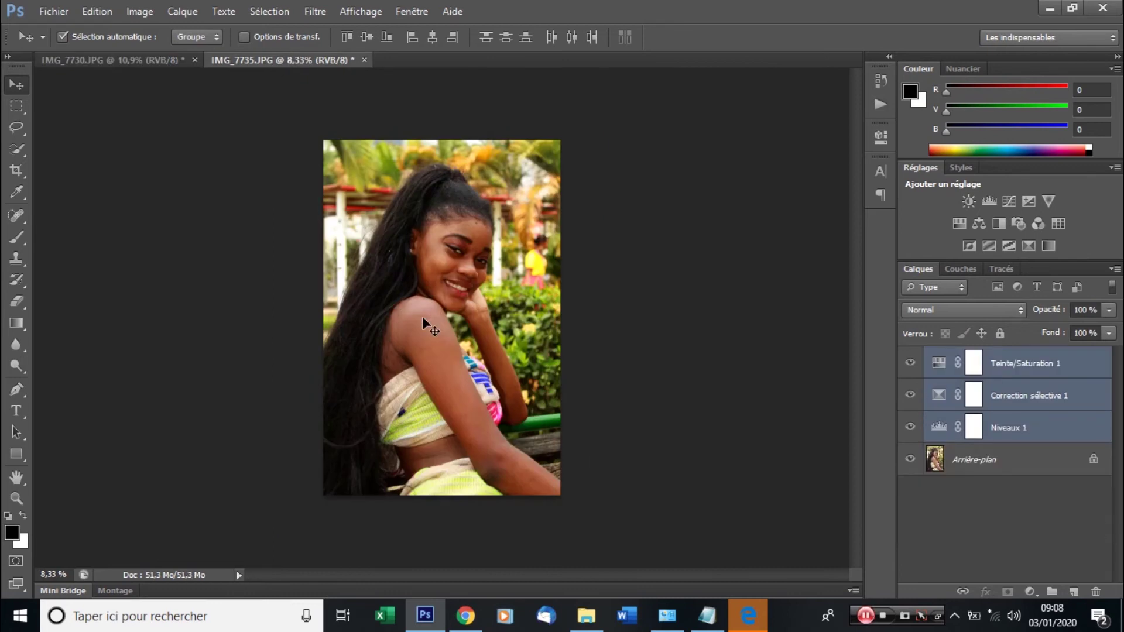
Group the three copied adjustment layers and compare the photo with and without the group.
scroll(423, 317, up, 2)
scroll(704, 317, down, 2)
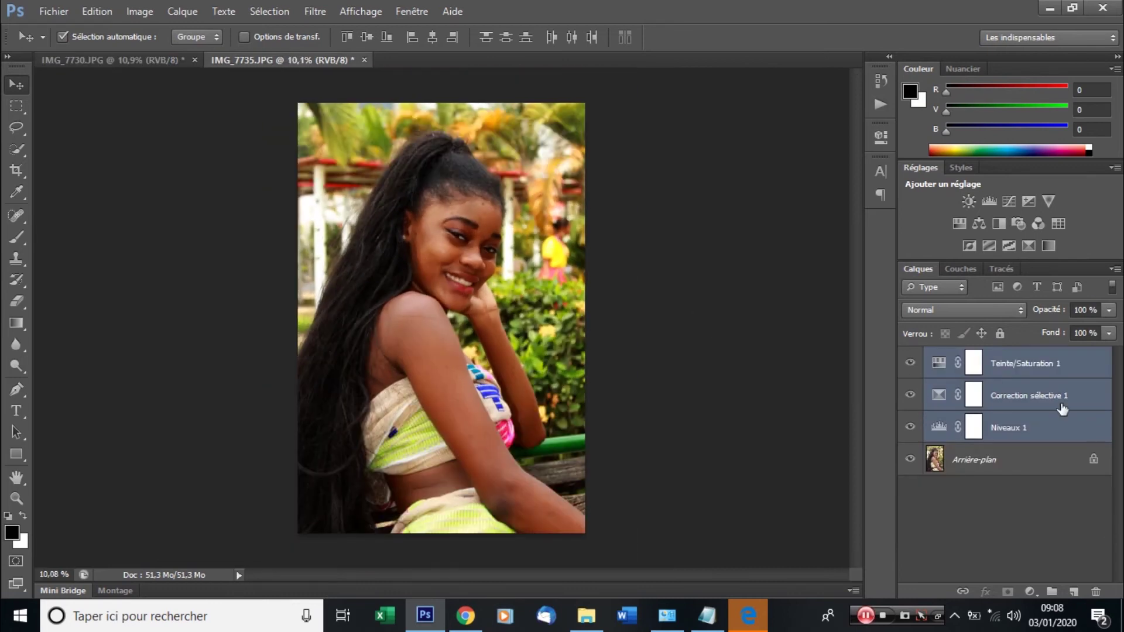
key(ctrl+g)
click(910, 357)
click(915, 355)
click(915, 355)
click(915, 355)
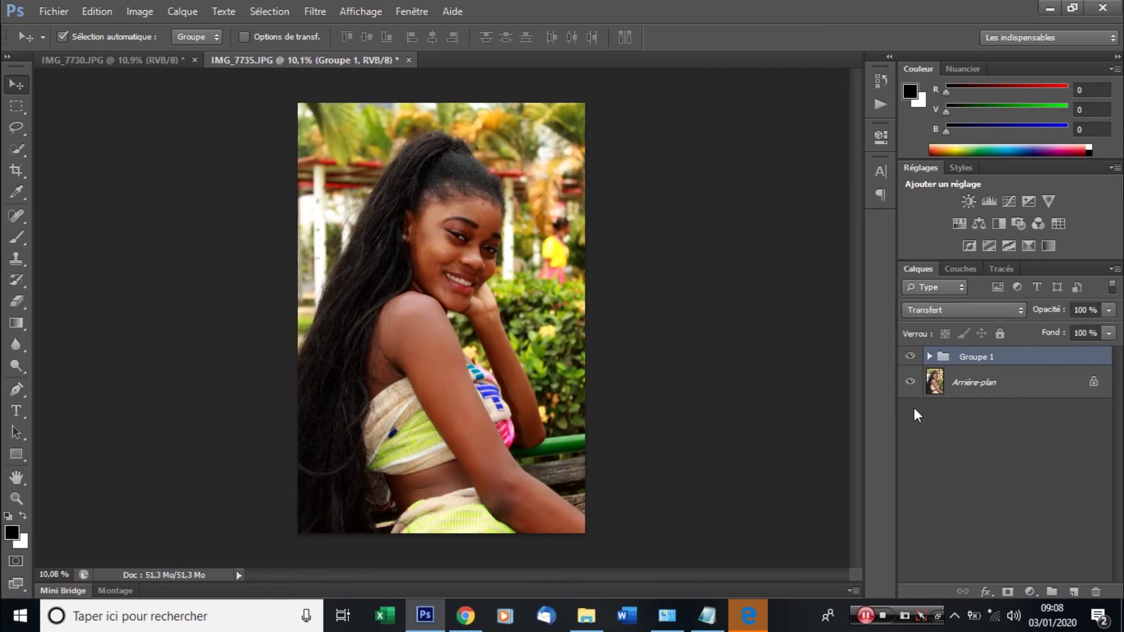
scroll(438, 241, up, 3)
scroll(438, 241, down, 2)
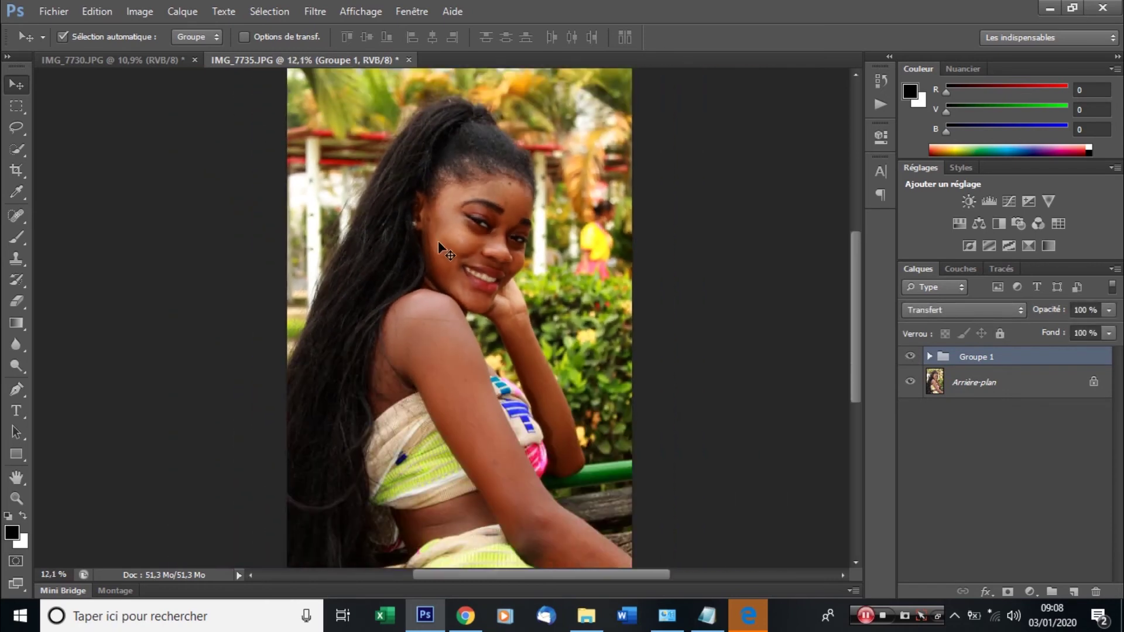
scroll(469, 293, down, 3)
scroll(497, 339, up, 4)
scroll(472, 300, down, 2)
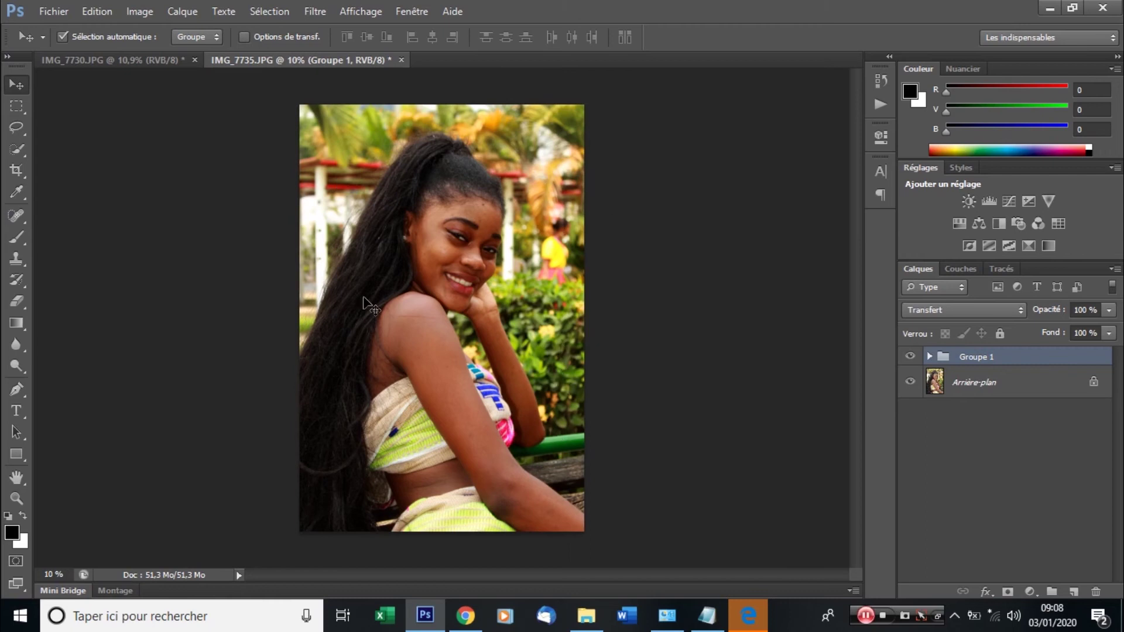
Convert the background into regular layer Calque 0 and create two stamped copies of the visible image above Groupe 1.
double_click(1019, 376)
key(Return)
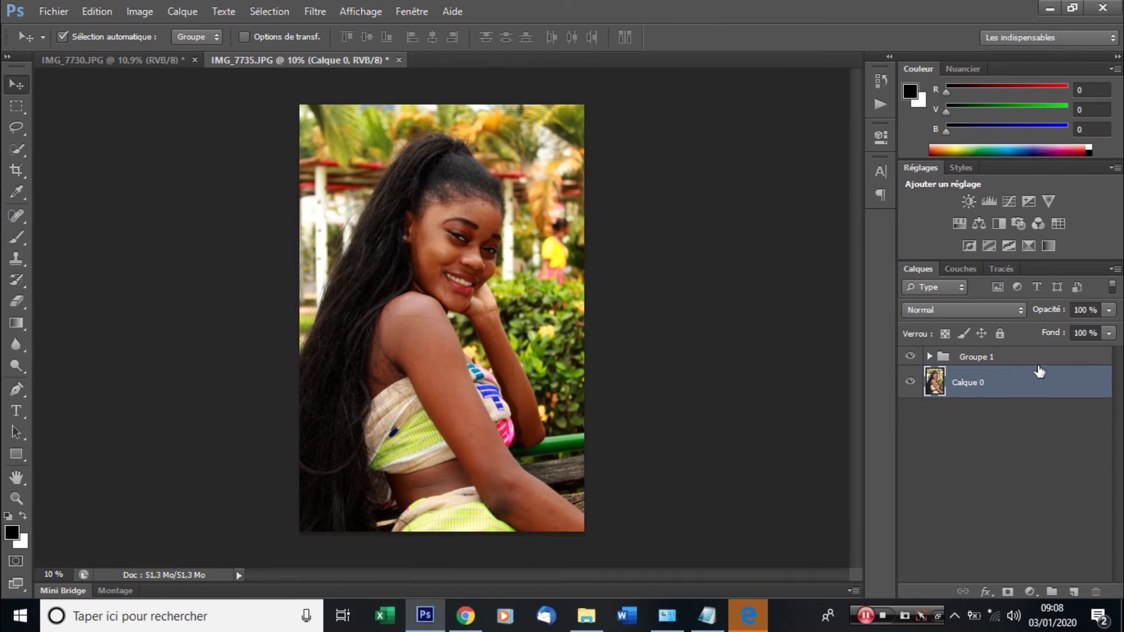
click(1058, 363)
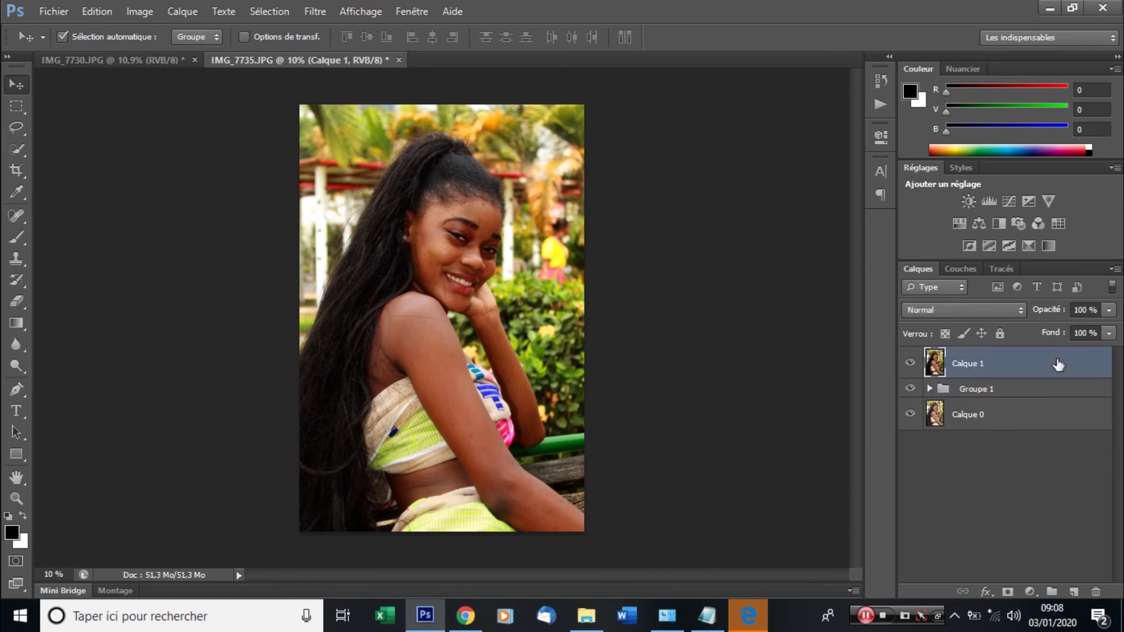
key(ctrl+j)
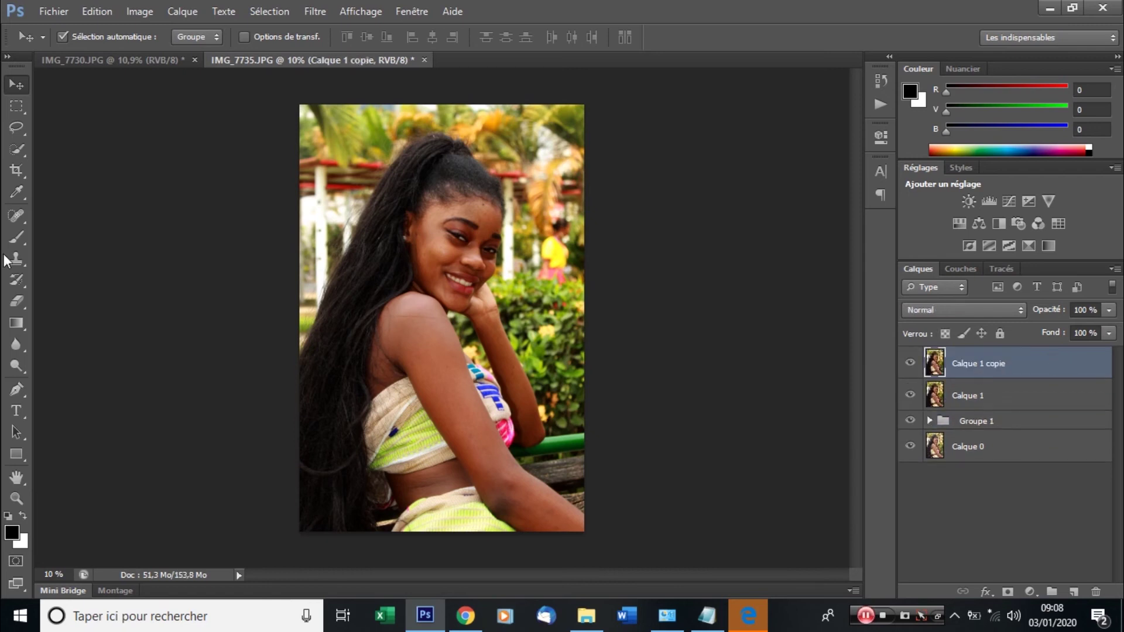
Select the woman on Calque 1 copie with the Quick Selection tool, excluding the background beside her hair.
click(20, 150)
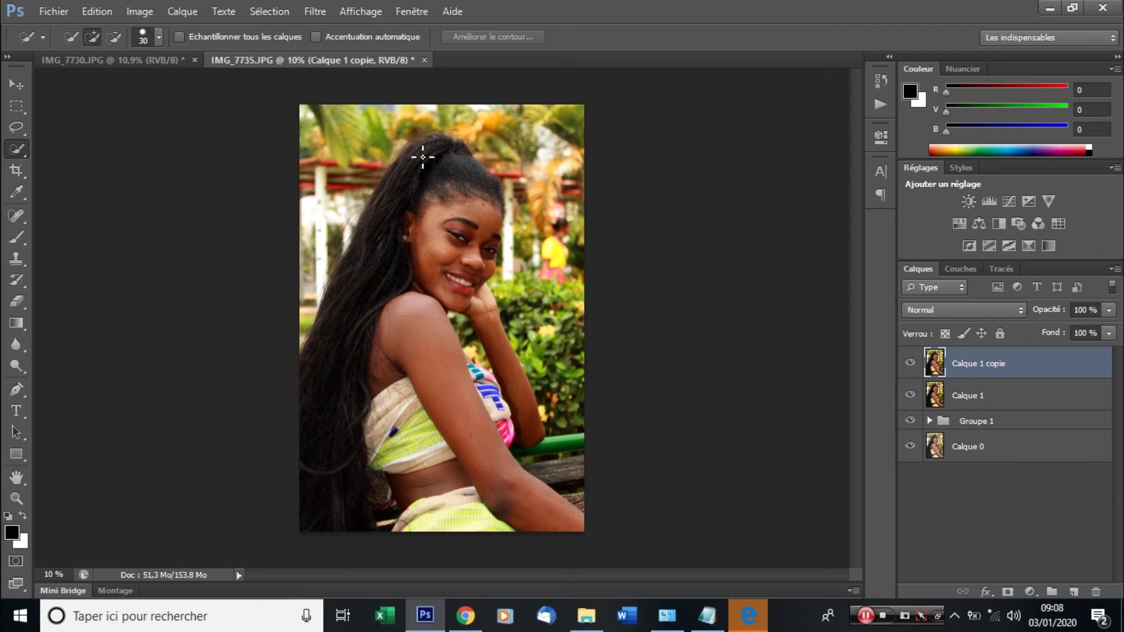
mouse_move(410, 264)
mouse_down()
mouse_move(425, 193)
mouse_move(417, 229)
mouse_move(420, 206)
mouse_move(489, 193)
mouse_up()
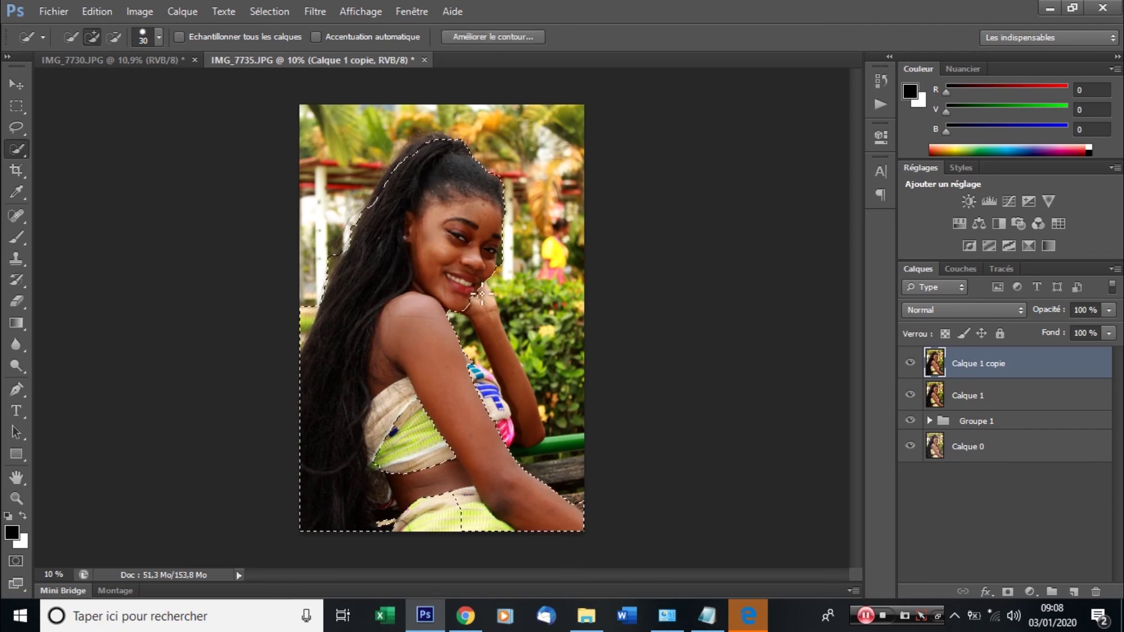
drag(597, 486, 517, 424)
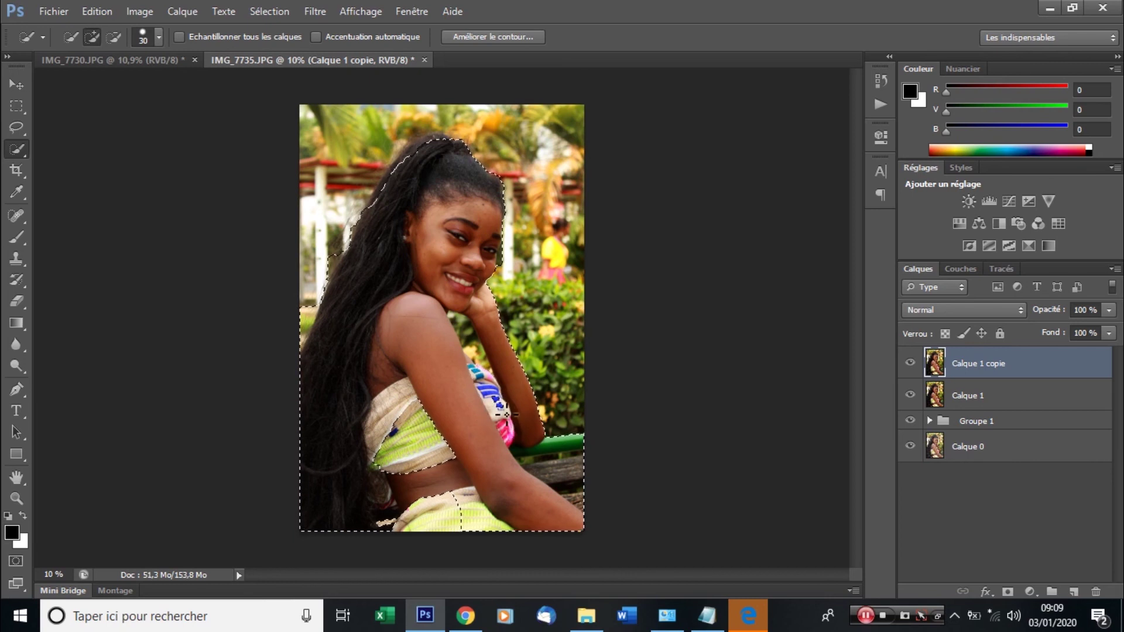
scroll(434, 138, up, 5)
scroll(320, 385, down, 3)
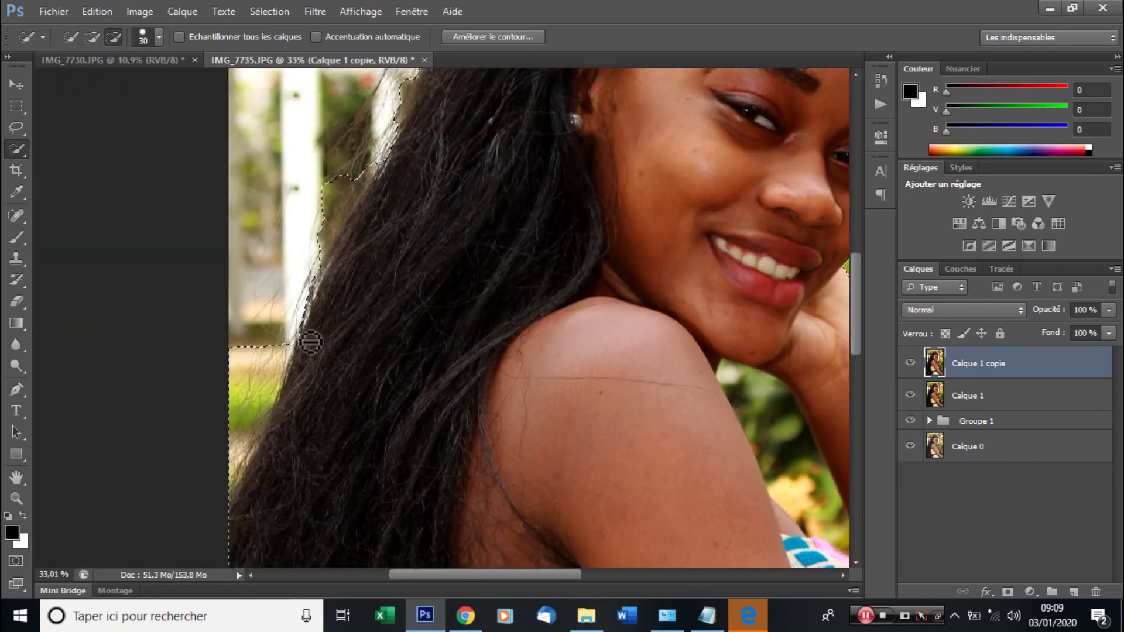
scroll(304, 226, down, 4)
scroll(458, 383, down, 2)
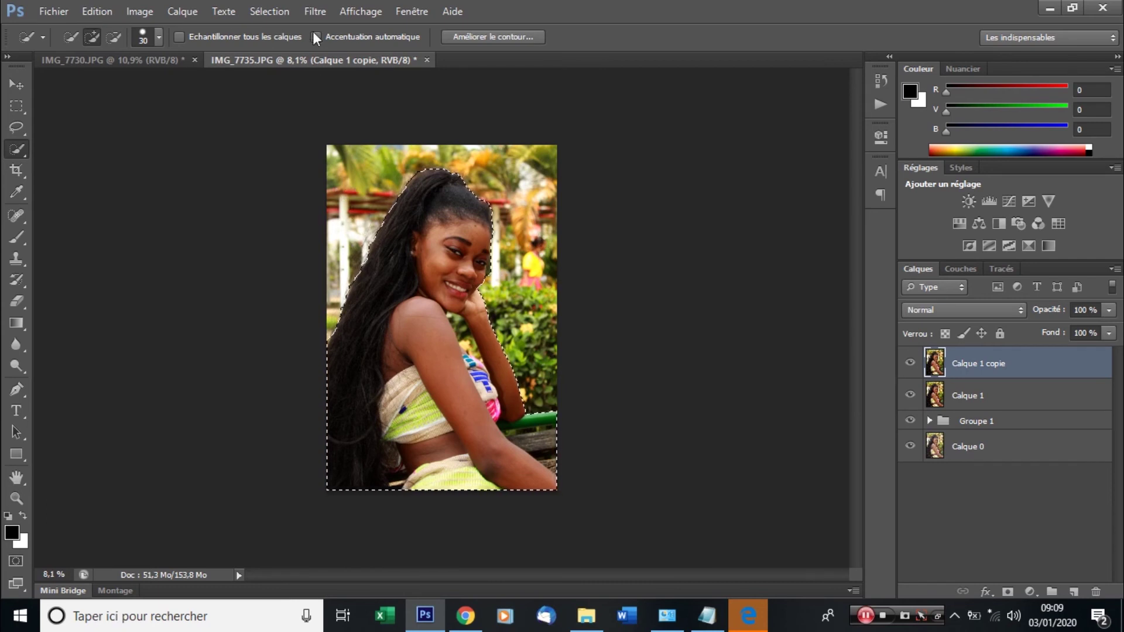
click(321, 8)
mouse_move(387, 183)
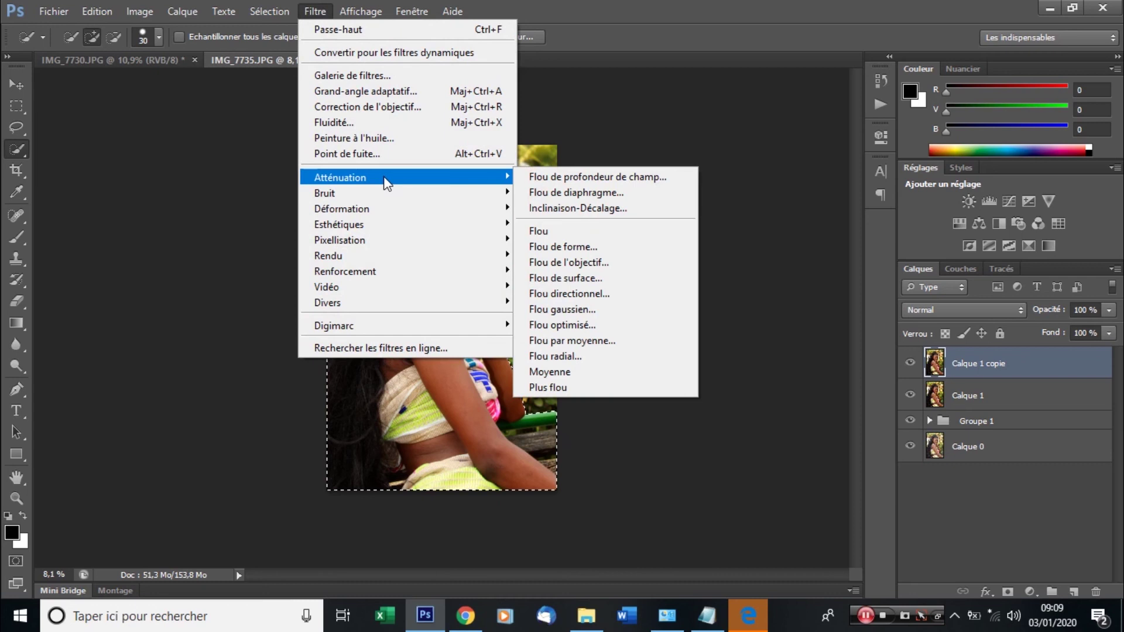
click(585, 175)
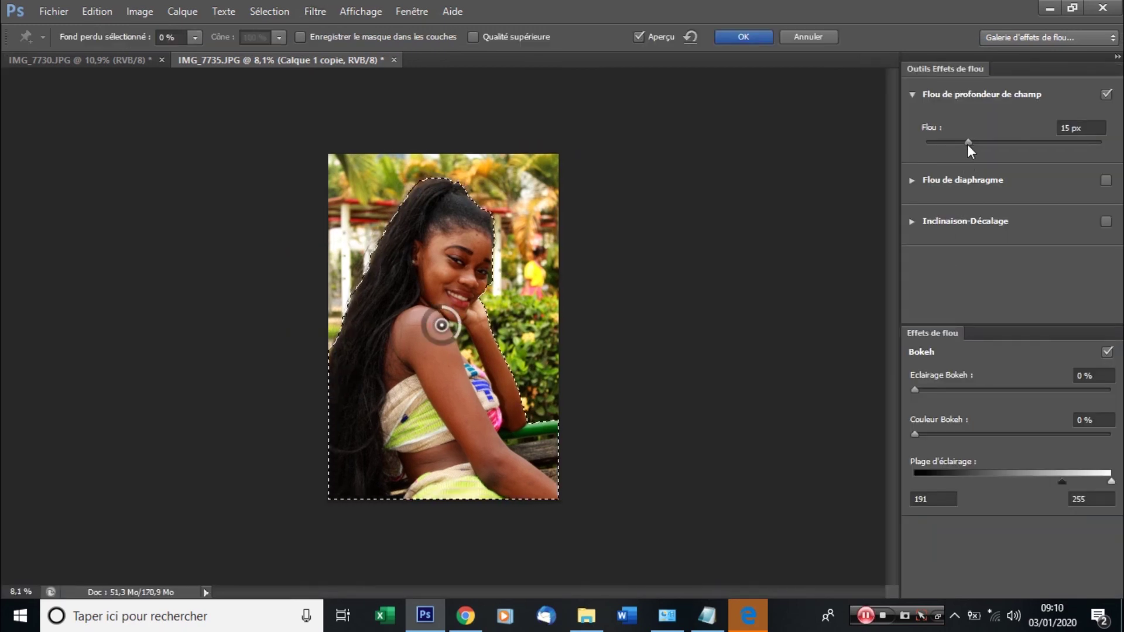
drag(965, 141, 967, 139)
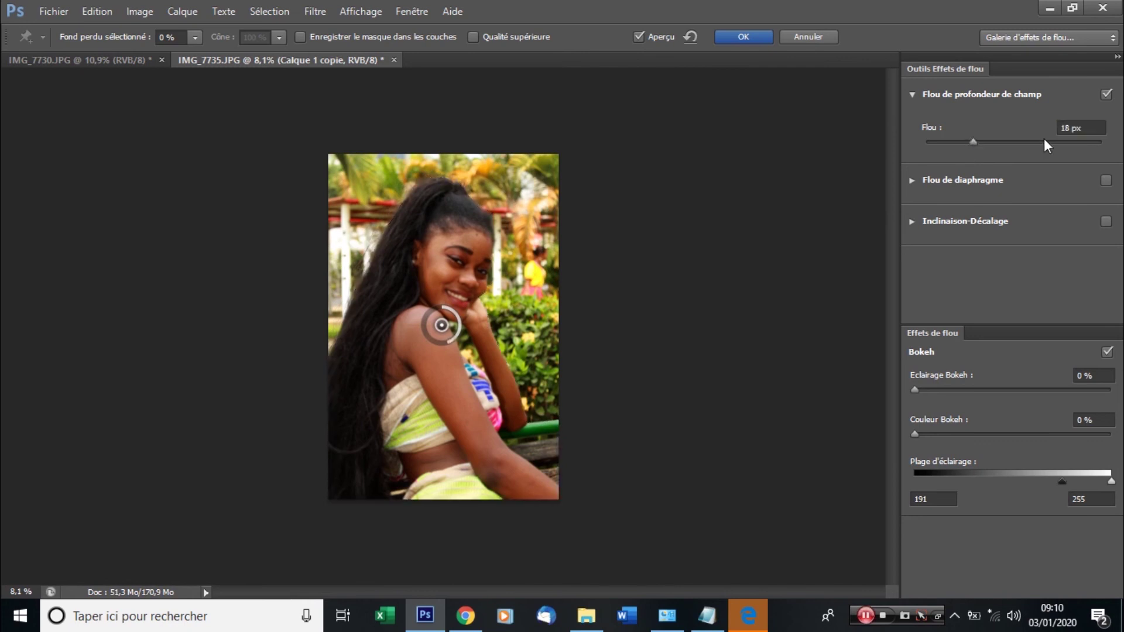
click(819, 40)
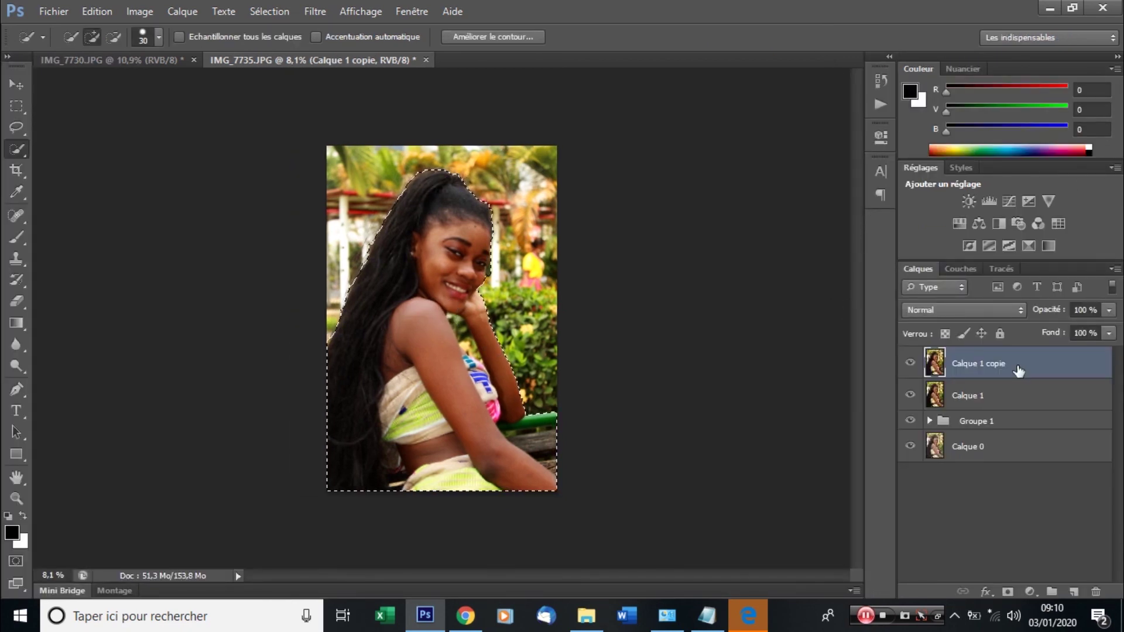
Copy the selected woman from Calque 1 copie onto a new layer above it.
key(ctrl+shift+alt+n)
key(ctrl+d)
key(ctrl+shift+alt+e)
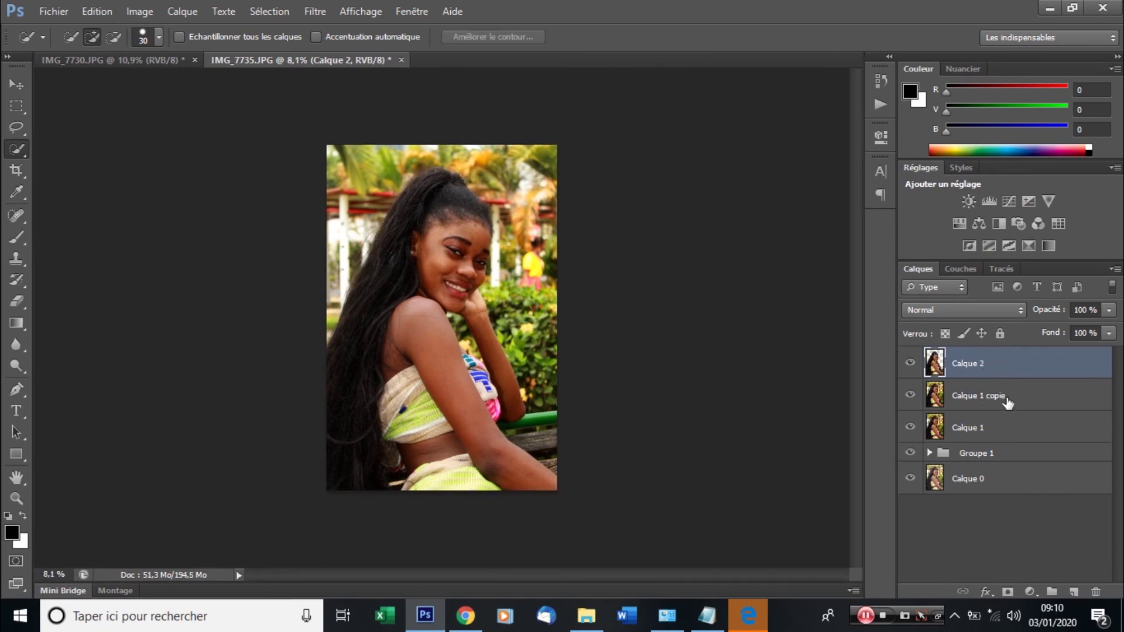
Apply Flou de profondeur de champ with a blur of about 68 px to Calque 1 copie.
click(1021, 403)
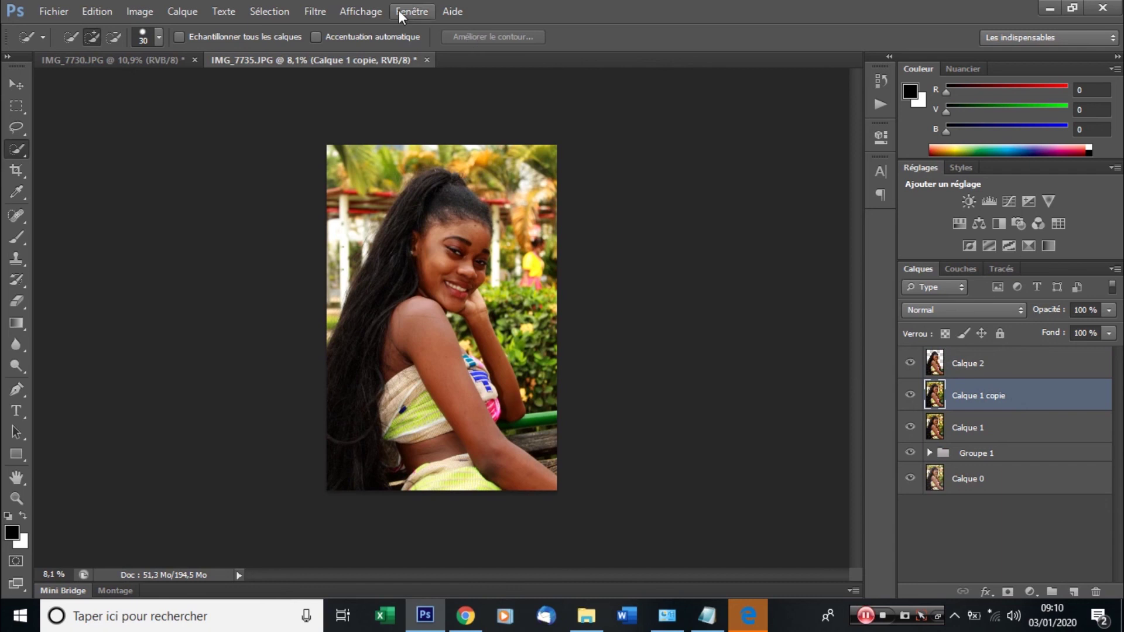
click(318, 9)
mouse_move(364, 178)
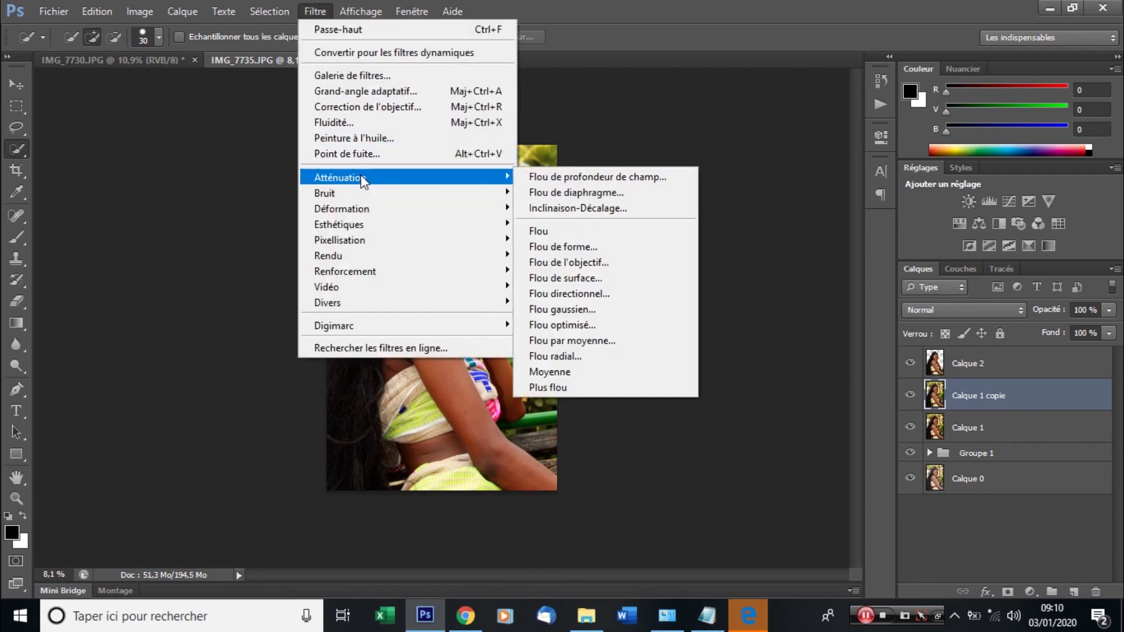
click(603, 178)
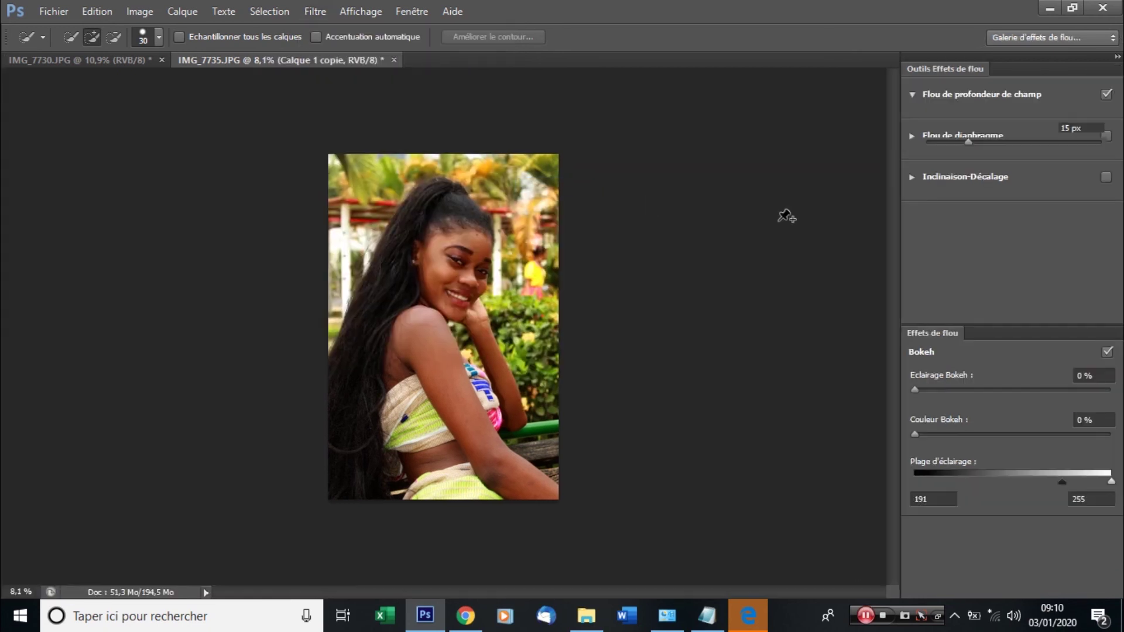
drag(967, 143, 1002, 138)
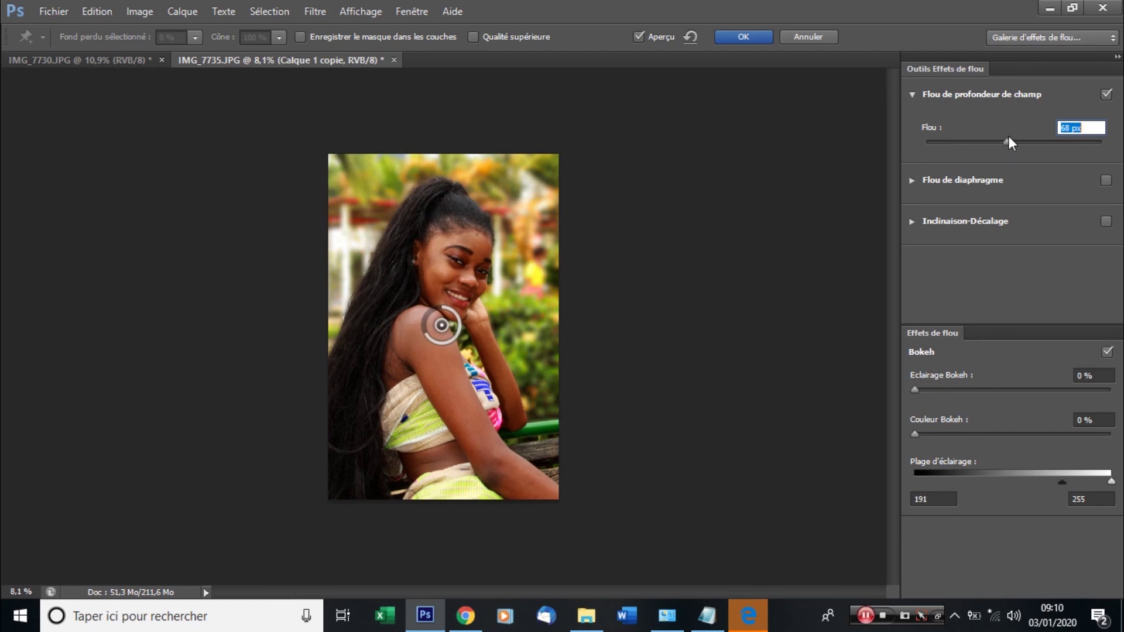
drag(1010, 136, 1011, 136)
click(746, 39)
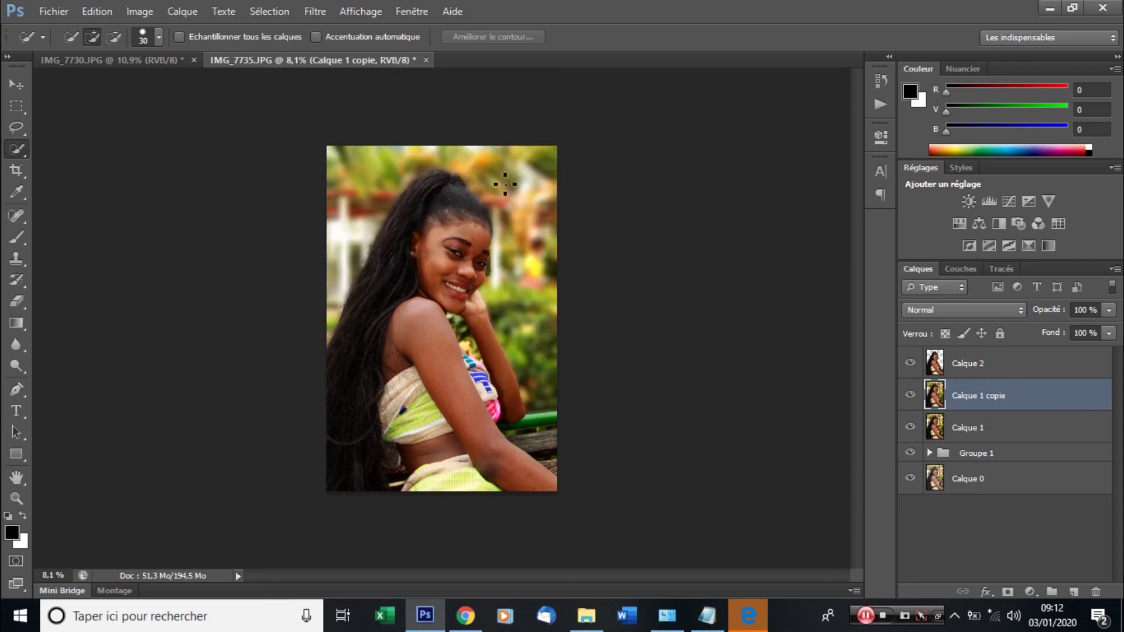
Examine the blurred background behind the woman and compare the photo with the finished IMG_7730.JPG.
key(ctrl+plus)
key(ctrl+minus)
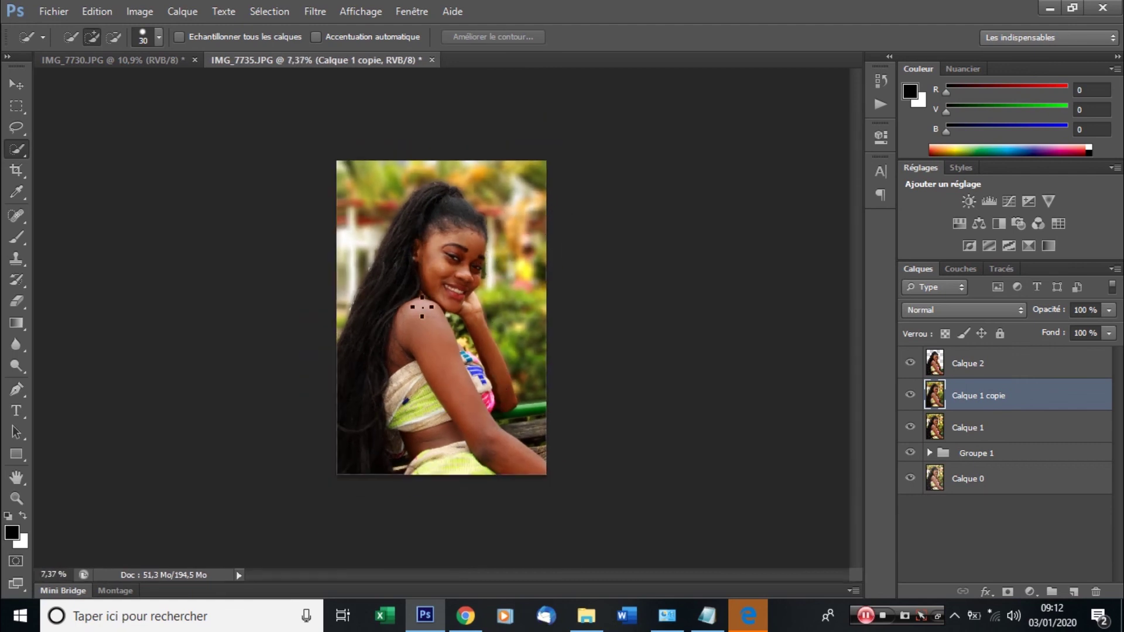
key(ctrl+plus)
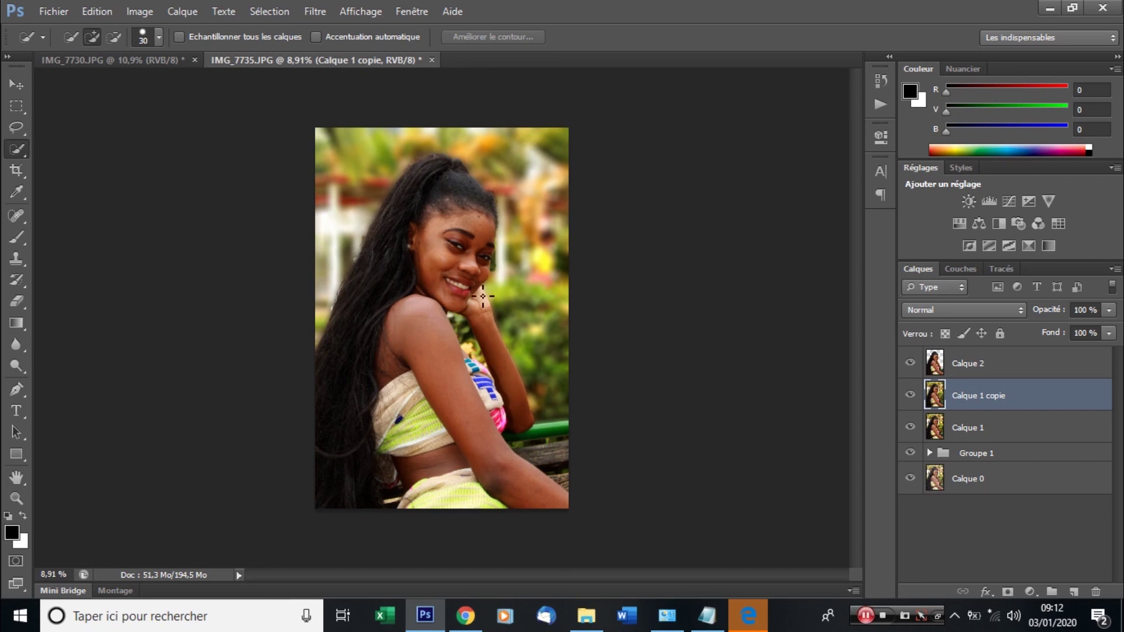
scroll(483, 297, up, 3)
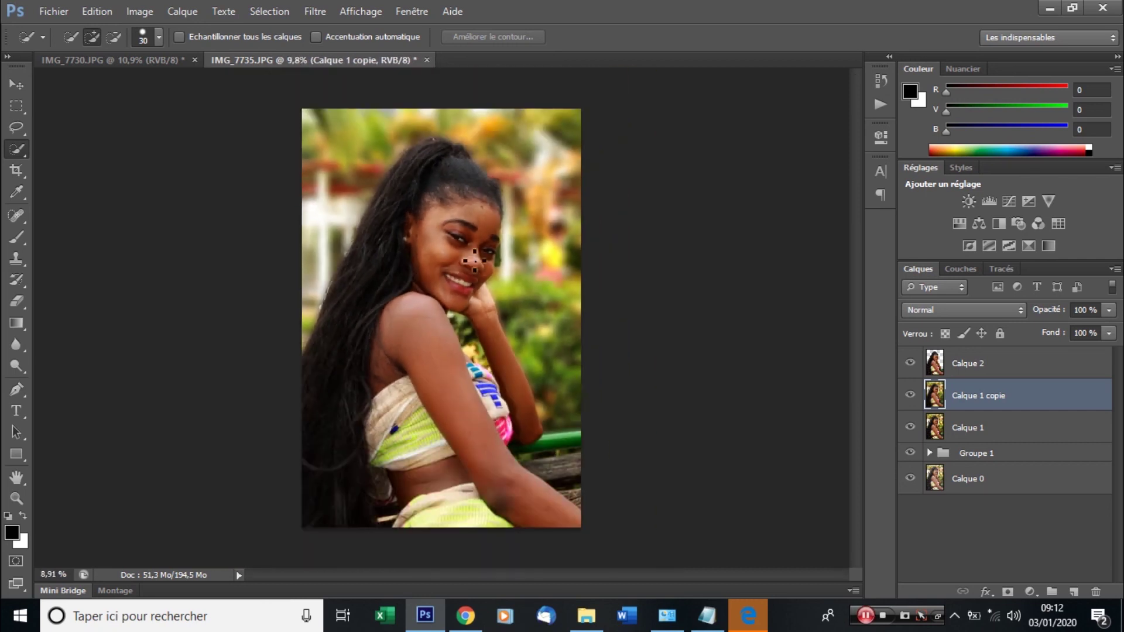
click(138, 59)
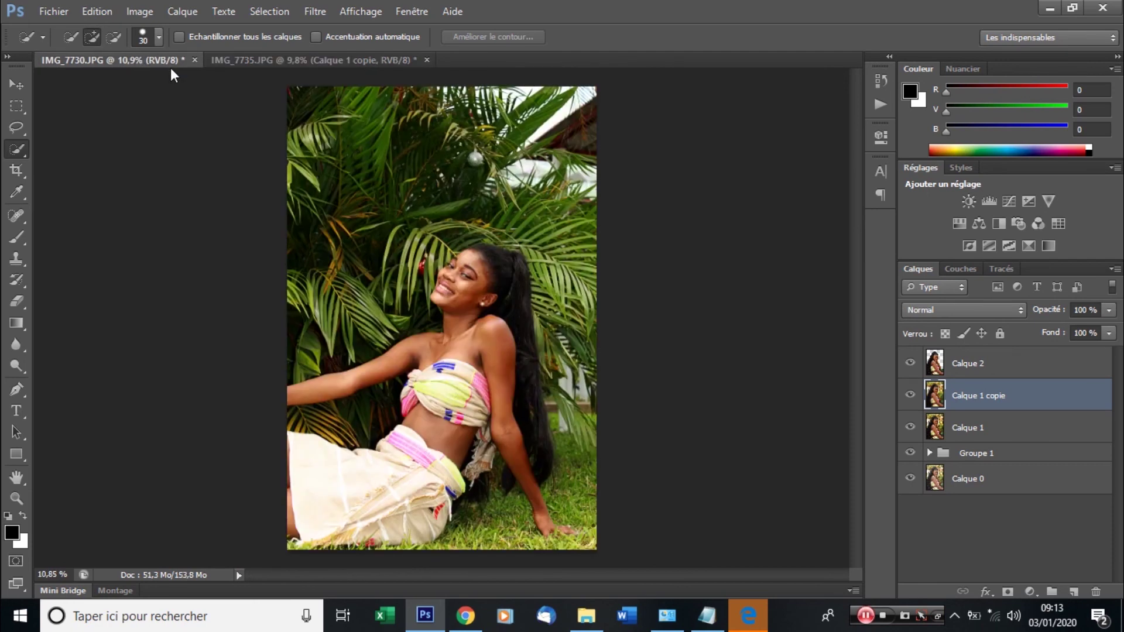
click(263, 58)
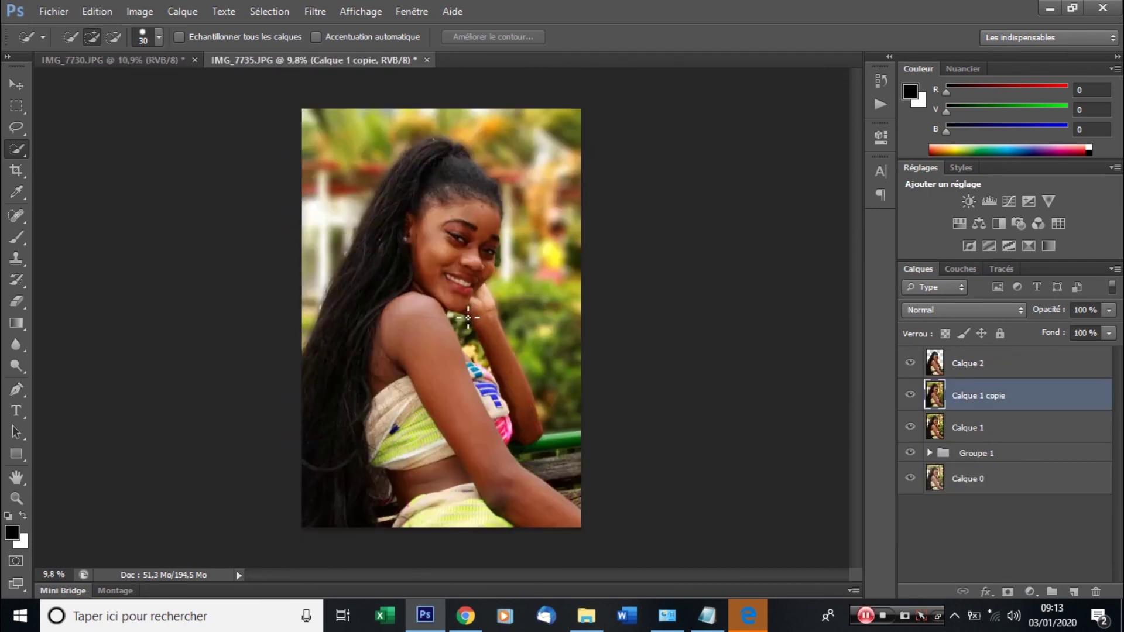